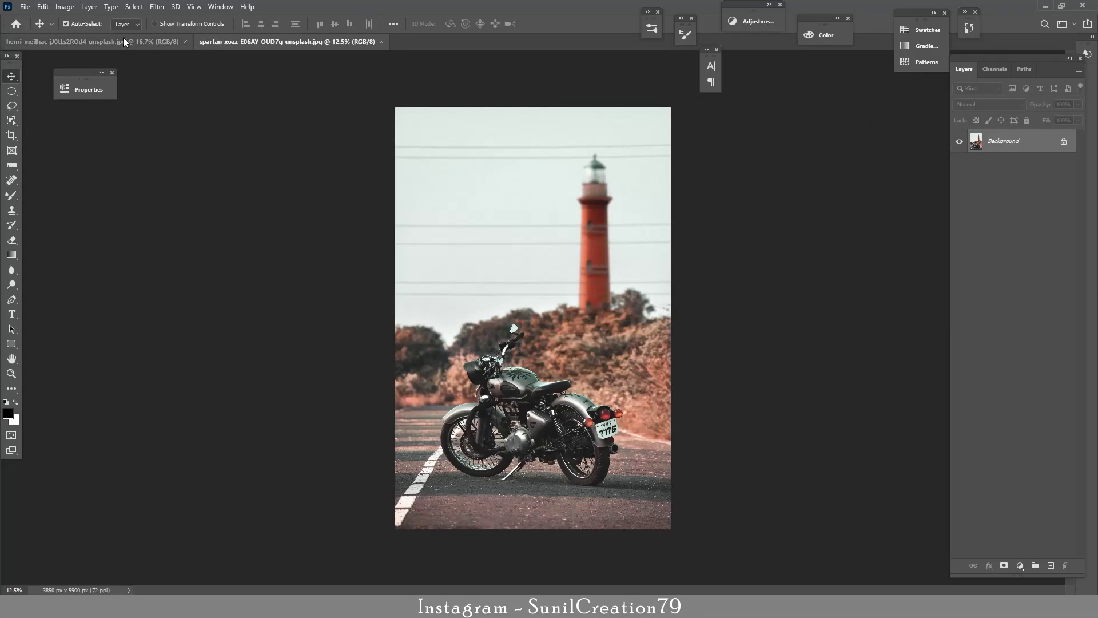
# - Zoom in and, with the Pen tool, trace the hat's top and left brim
pyautogui.scroll(5, 640, 315)
pyautogui.press('p')
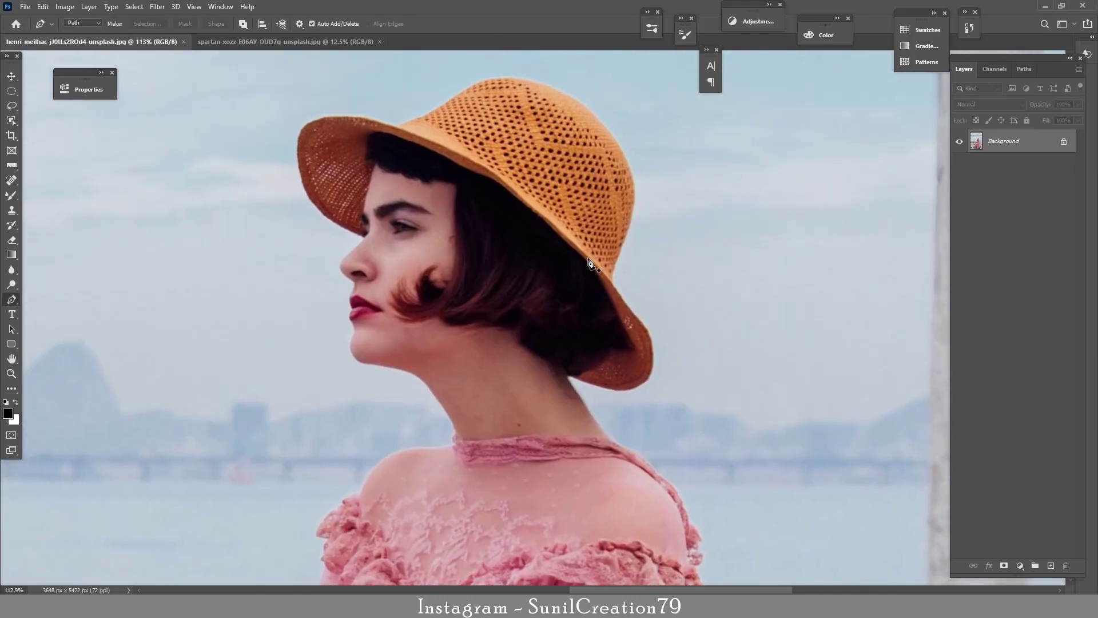
pyautogui.click(617, 291)
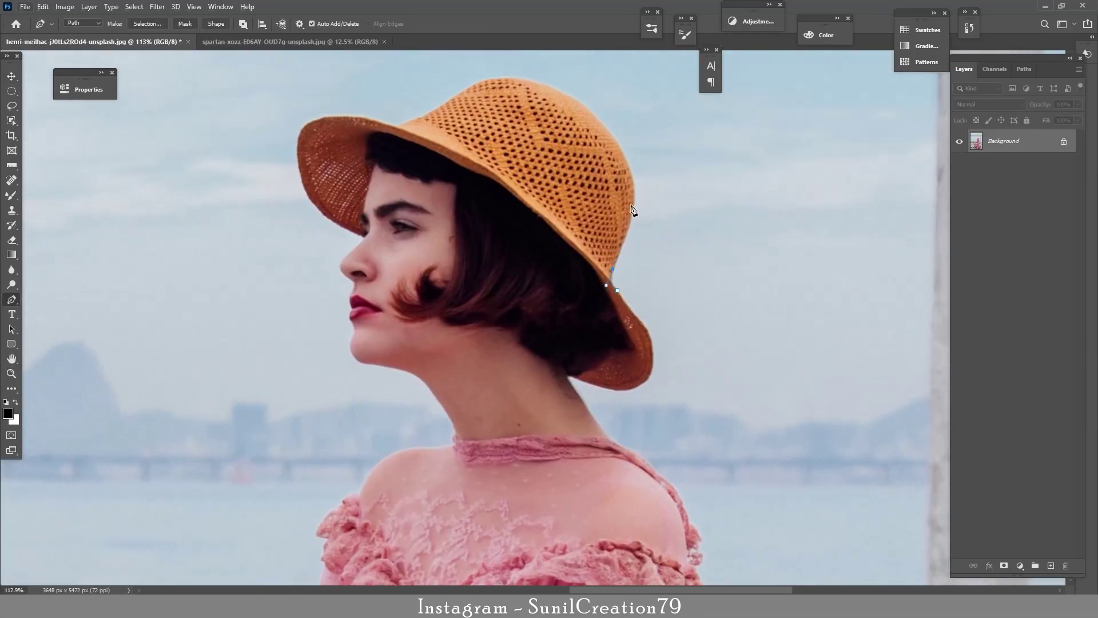
pyautogui.moveTo(569, 95); pyautogui.dragTo(509, 56)
pyautogui.keyDown('alt'); pyautogui.click(569, 95); pyautogui.keyUp('alt')
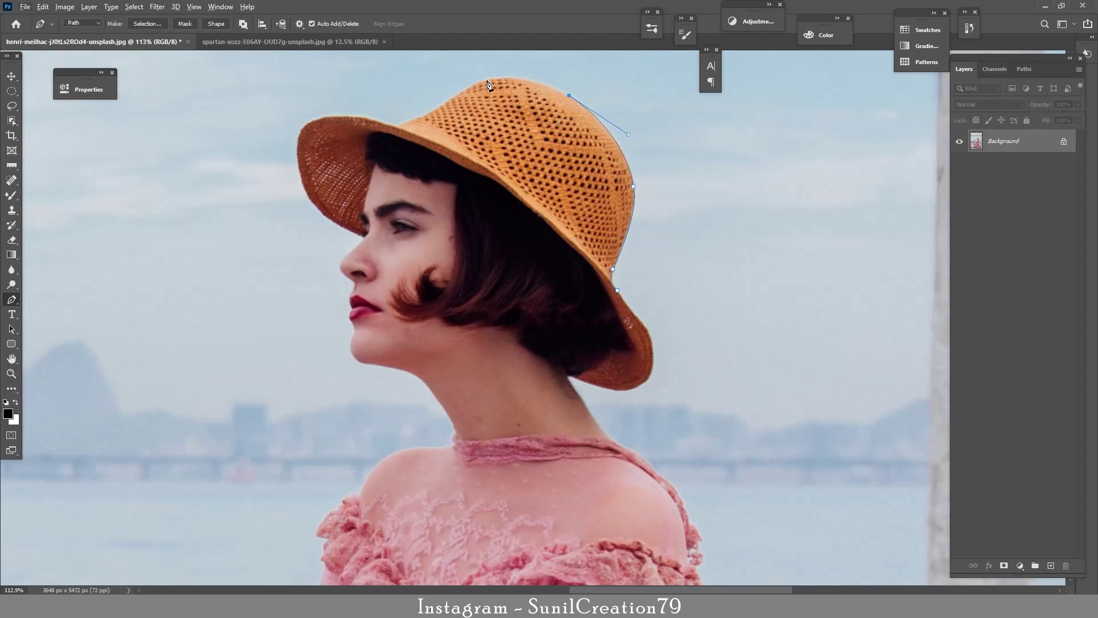
pyautogui.click(444, 104)
pyautogui.click(394, 126)
pyautogui.moveTo(299, 135); pyautogui.dragTo(277, 170)
pyautogui.keyDown('alt'); pyautogui.click(299, 135); pyautogui.keyUp('alt')
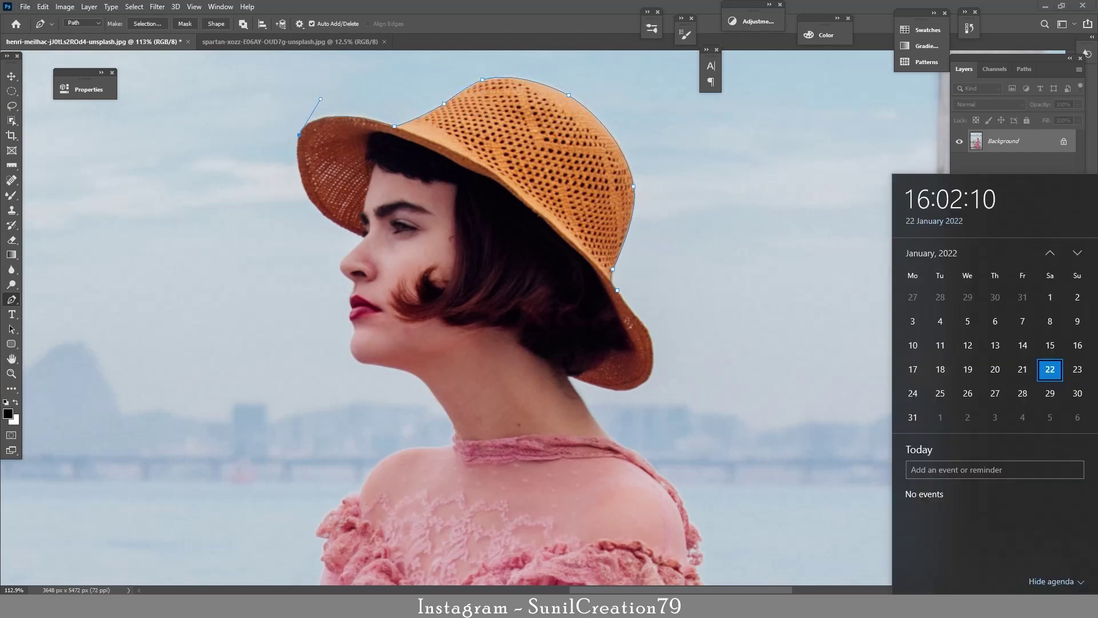
# - Trace the face profile from under the brim past forehead, nose, lips and chin
pyautogui.click(307, 193)
pyautogui.moveTo(363, 237); pyautogui.dragTo(395, 250)
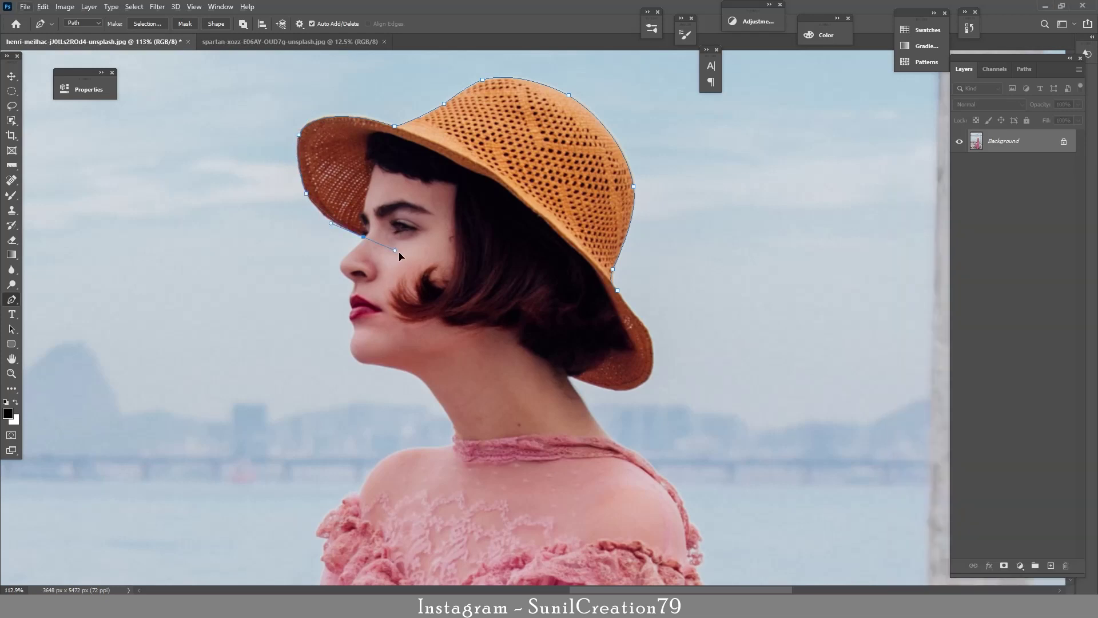
pyautogui.scroll(3, 357, 231)
pyautogui.click(339, 264)
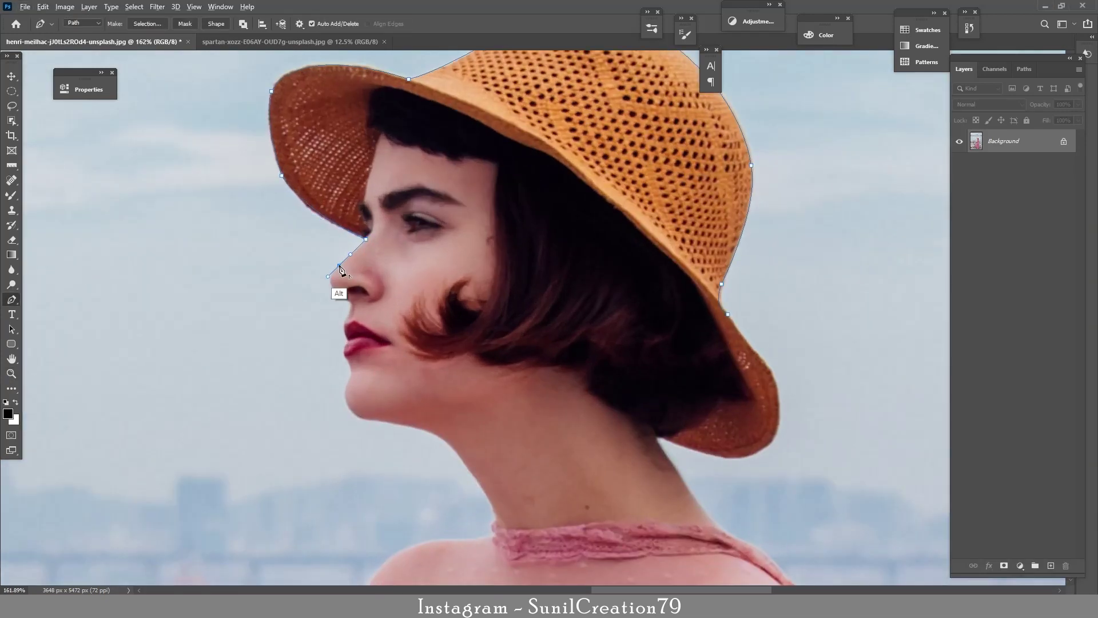
pyautogui.moveTo(339, 295)
pyautogui.mouseDown()
pyautogui.moveTo(358, 314)
pyautogui.moveTo(361, 357)
pyautogui.mouseUp()
pyautogui.scroll(2, 348, 340)
pyautogui.click(356, 350)
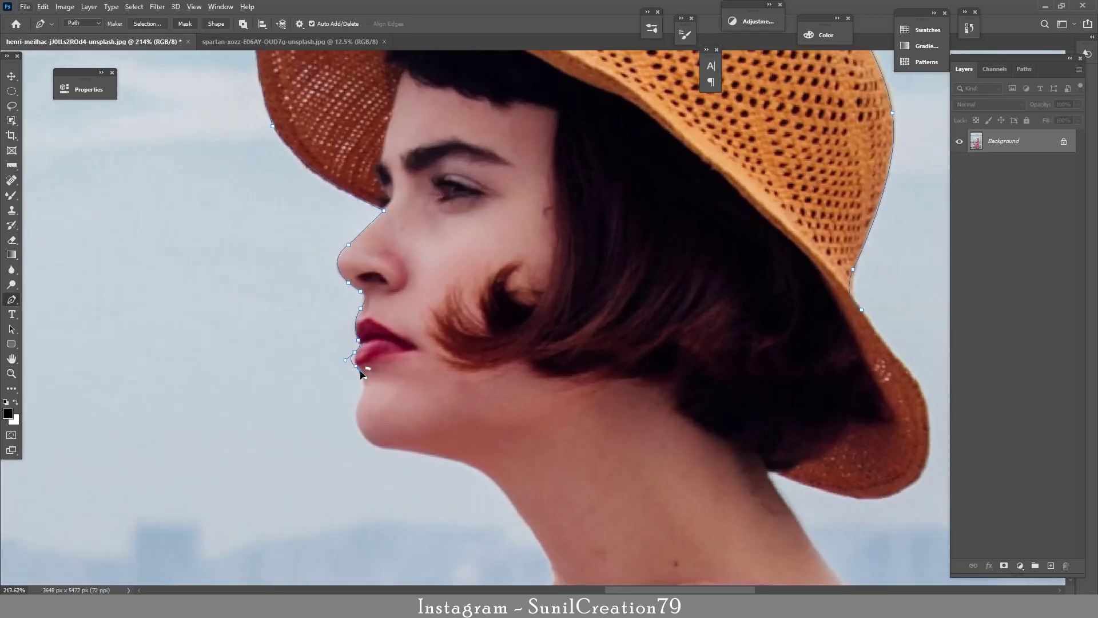
pyautogui.click(361, 370)
pyautogui.click(359, 401)
pyautogui.click(371, 443)
pyautogui.click(406, 450)
# - Continue the path down the neck and collar and over the shoulder
pyautogui.scroll(-3, 377, 405)
pyautogui.click(412, 414)
pyautogui.scroll(-4, 377, 405)
pyautogui.click(435, 374)
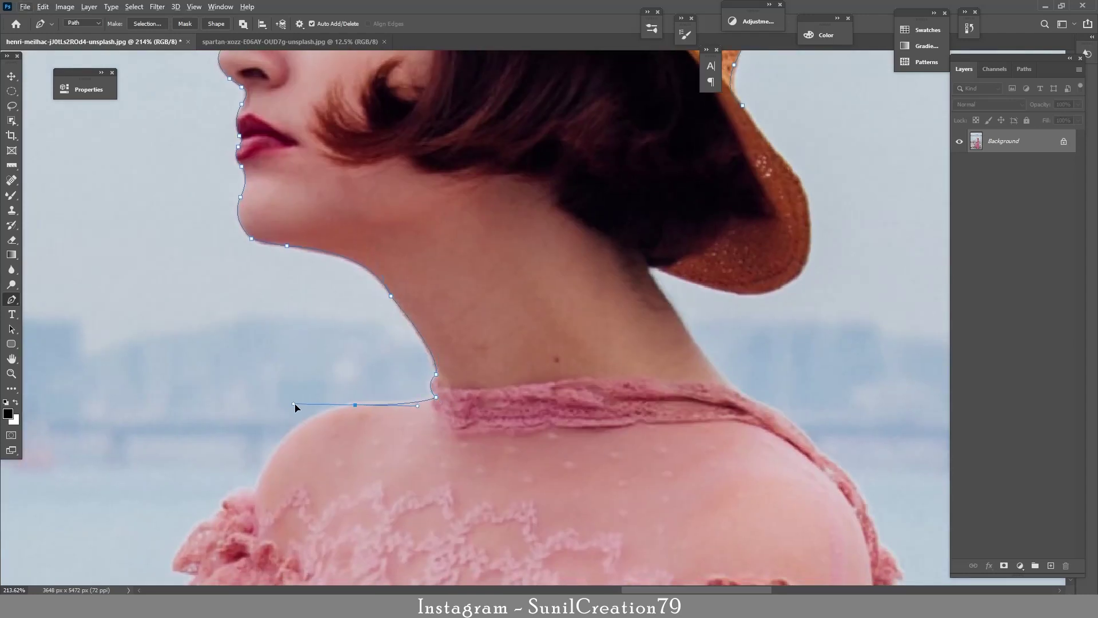
pyautogui.click(355, 404)
pyautogui.moveTo(267, 470); pyautogui.dragTo(245, 534)
pyautogui.scroll(-5, 245, 534)
pyautogui.keyDown('alt'); pyautogui.click(244, 330); pyautogui.keyUp('alt')
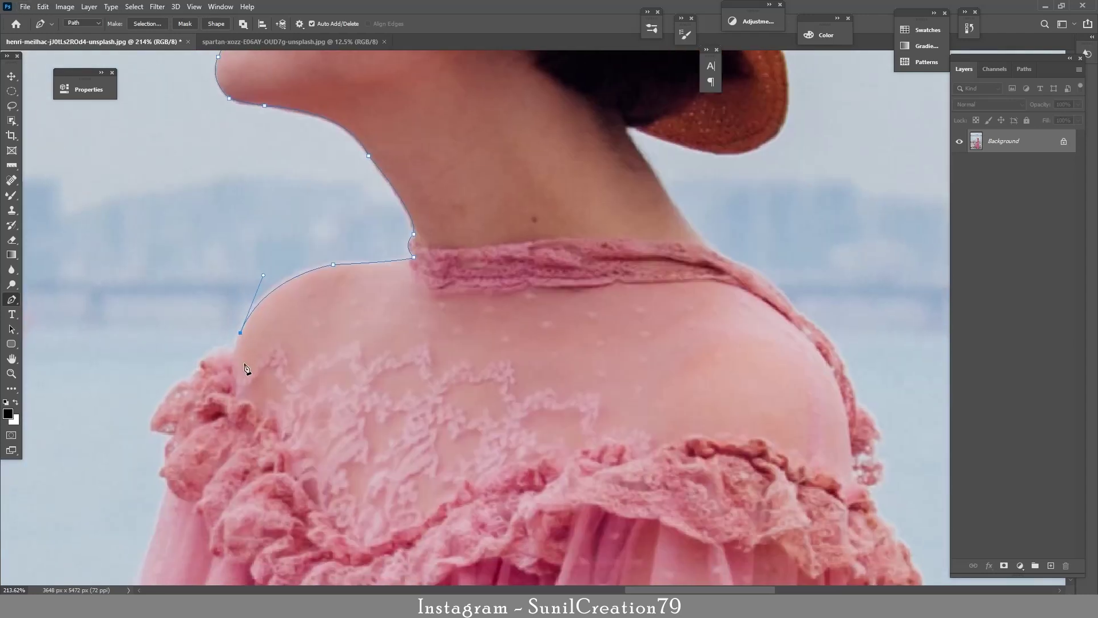
# - Follow the ruffled shoulder and sleeve edge with anchor points
pyautogui.click(232, 353)
pyautogui.click(201, 361)
pyautogui.click(187, 380)
pyautogui.click(162, 400)
pyautogui.moveTo(161, 400)
pyautogui.mouseDown()
pyautogui.moveTo(241, 364)
pyautogui.moveTo(311, 356)
pyautogui.mouseUp()
pyautogui.click(232, 394)
pyautogui.click(254, 395)
pyautogui.click(303, 403)
pyautogui.click(291, 457)
pyautogui.moveTo(315, 432)
pyautogui.mouseDown()
pyautogui.moveTo(383, 318)
pyautogui.moveTo(407, 237)
pyautogui.mouseUp()
# - Trace down the sheer sleeve to its hem
pyautogui.click(337, 400)
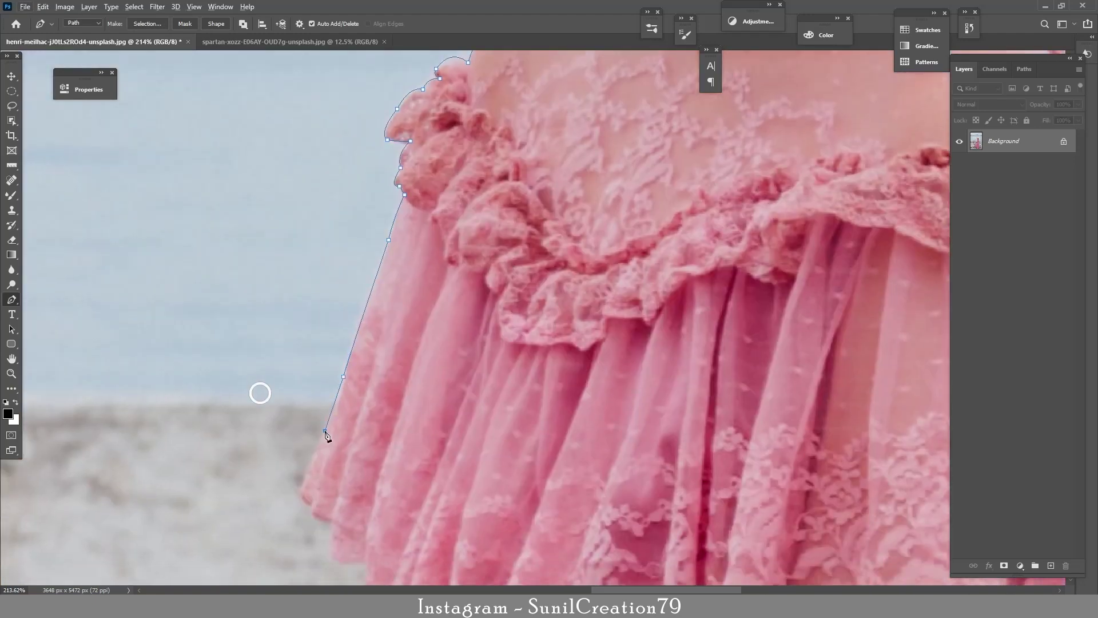
pyautogui.click(319, 453)
pyautogui.moveTo(320, 455); pyautogui.dragTo(343, 333)
pyautogui.click(318, 392)
pyautogui.moveTo(357, 462)
pyautogui.mouseDown()
pyautogui.moveTo(372, 463)
pyautogui.moveTo(432, 286)
pyautogui.mouseUp()
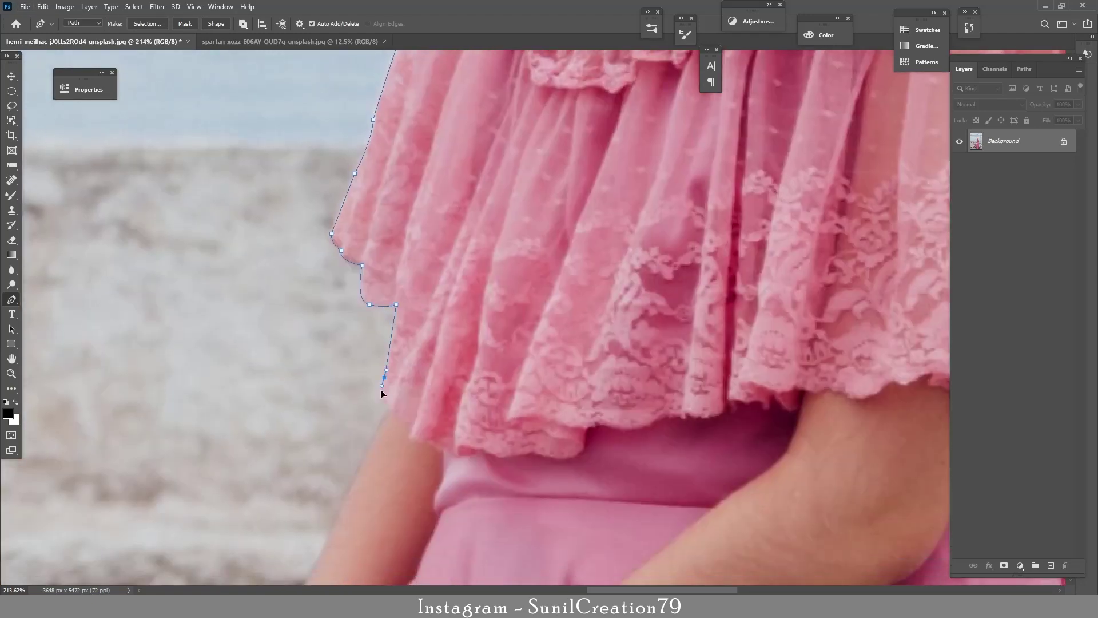
pyautogui.click(398, 380)
pyautogui.moveTo(412, 444); pyautogui.dragTo(458, 278)
# - Outline the arm, forearm, wrist, hand and fingertips
pyautogui.click(383, 343)
pyautogui.click(360, 396)
pyautogui.click(337, 433)
pyautogui.moveTo(338, 466); pyautogui.dragTo(446, 216)
pyautogui.click(398, 273)
pyautogui.click(330, 393)
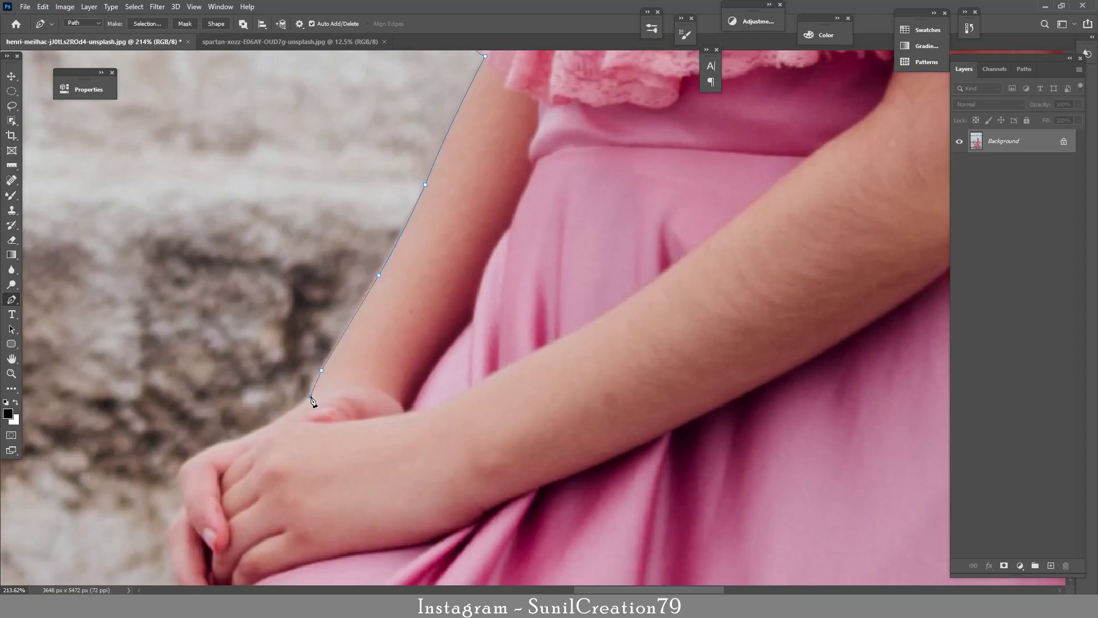
pyautogui.click(256, 438)
pyautogui.moveTo(200, 487); pyautogui.dragTo(211, 508)
pyautogui.moveTo(208, 513); pyautogui.dragTo(208, 399)
pyautogui.click(205, 390)
pyautogui.moveTo(187, 435); pyautogui.dragTo(197, 452)
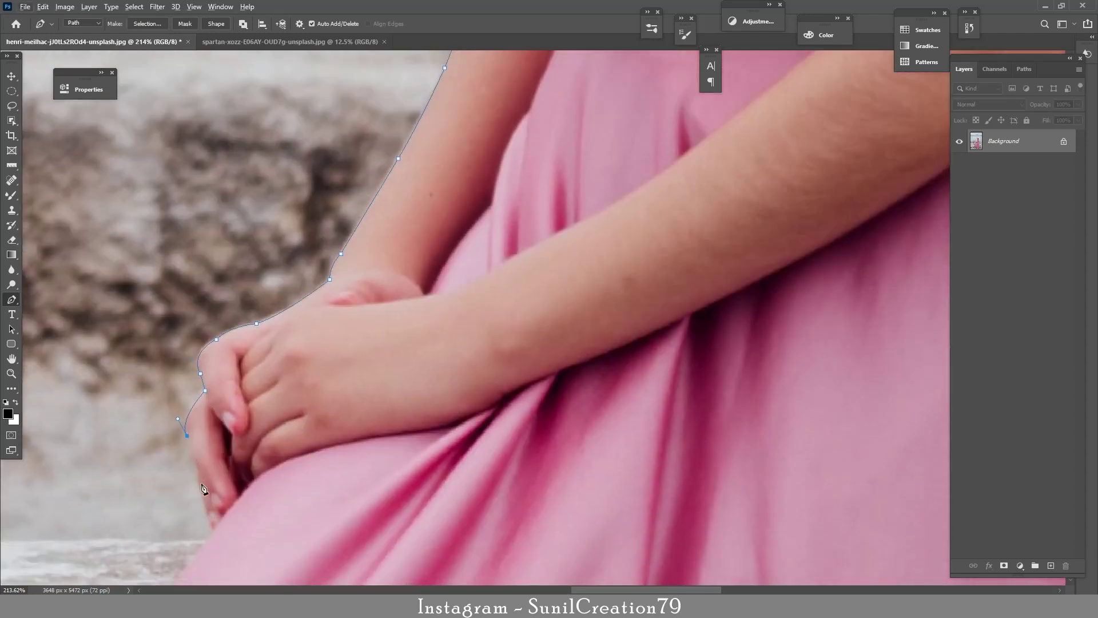
# - Trace the dress edge down the skirt side toward the bottom
pyautogui.moveTo(216, 533); pyautogui.dragTo(440, 103)
pyautogui.moveTo(366, 400)
pyautogui.mouseDown()
pyautogui.moveTo(367, 257)
pyautogui.moveTo(342, 286)
pyautogui.moveTo(343, 143)
pyautogui.mouseUp()
pyautogui.click(372, 201)
pyautogui.moveTo(343, 457)
pyautogui.mouseDown()
pyautogui.moveTo(344, 171)
pyautogui.moveTo(344, 229)
pyautogui.mouseUp()
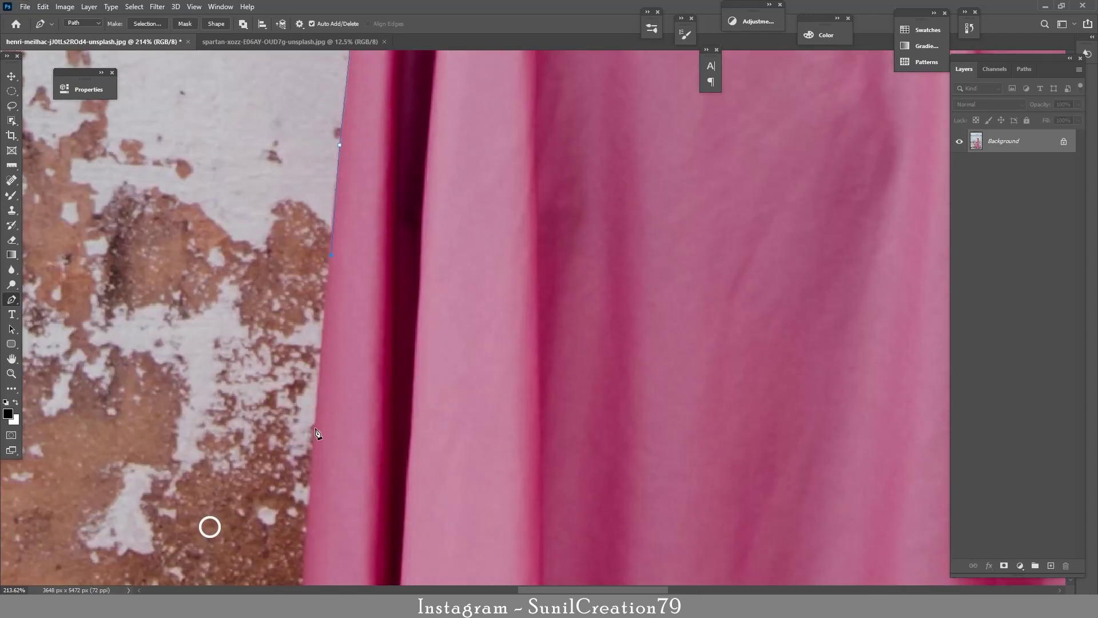
pyautogui.click(363, 185)
pyautogui.click(354, 293)
pyautogui.moveTo(349, 433); pyautogui.dragTo(397, 368)
pyautogui.moveTo(394, 458); pyautogui.dragTo(385, 274)
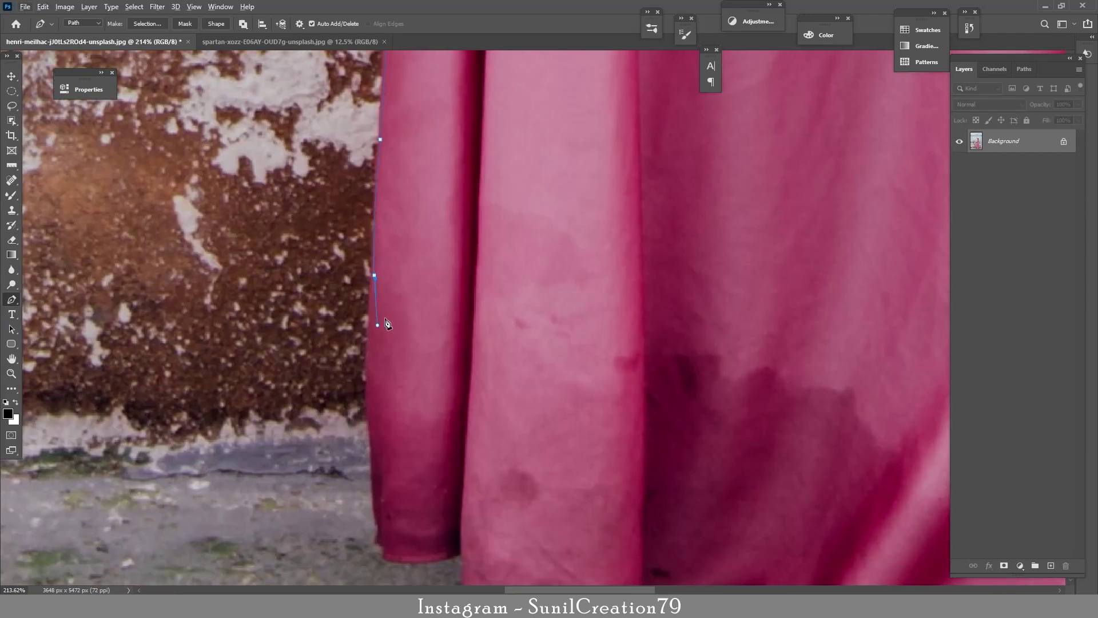
pyautogui.click(368, 421)
# - Begin tracing along the dress hem from the skirt's lower edge
pyautogui.click(373, 488)
pyautogui.click(380, 524)
pyautogui.click(386, 546)
pyautogui.moveTo(370, 544); pyautogui.dragTo(393, 453)
pyautogui.moveTo(421, 469); pyautogui.dragTo(433, 472)
pyautogui.click(485, 460)
pyautogui.click(486, 480)
pyautogui.click(523, 523)
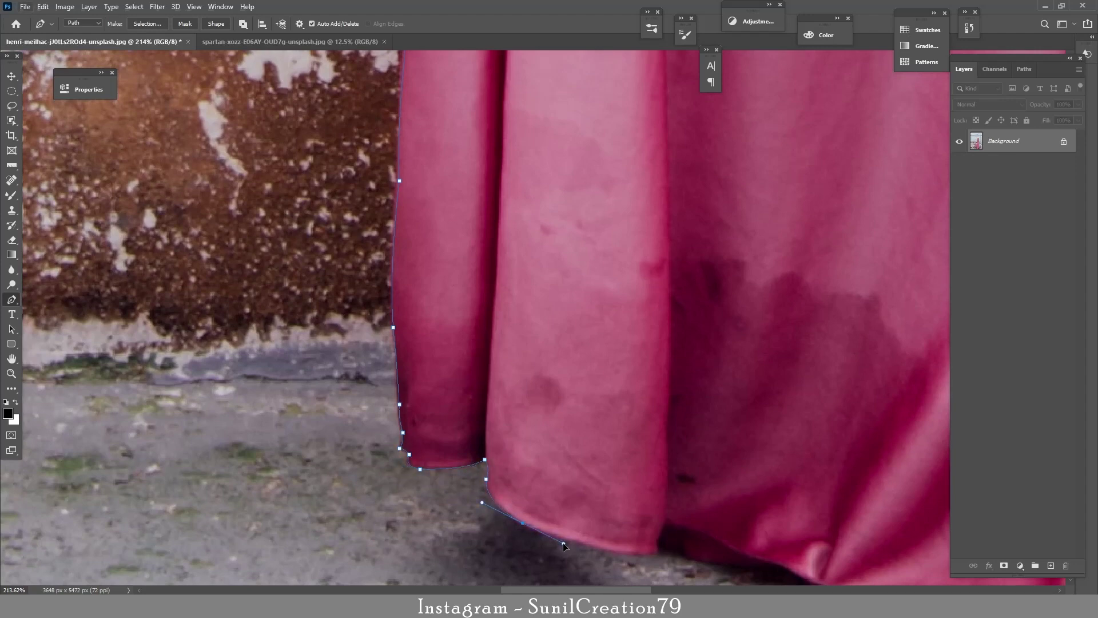
# - Follow the hem folds further across with curved points
pyautogui.moveTo(523, 523); pyautogui.dragTo(278, 455)
pyautogui.moveTo(412, 484); pyautogui.dragTo(478, 474)
pyautogui.click(415, 473)
pyautogui.click(423, 454)
pyautogui.click(480, 474)
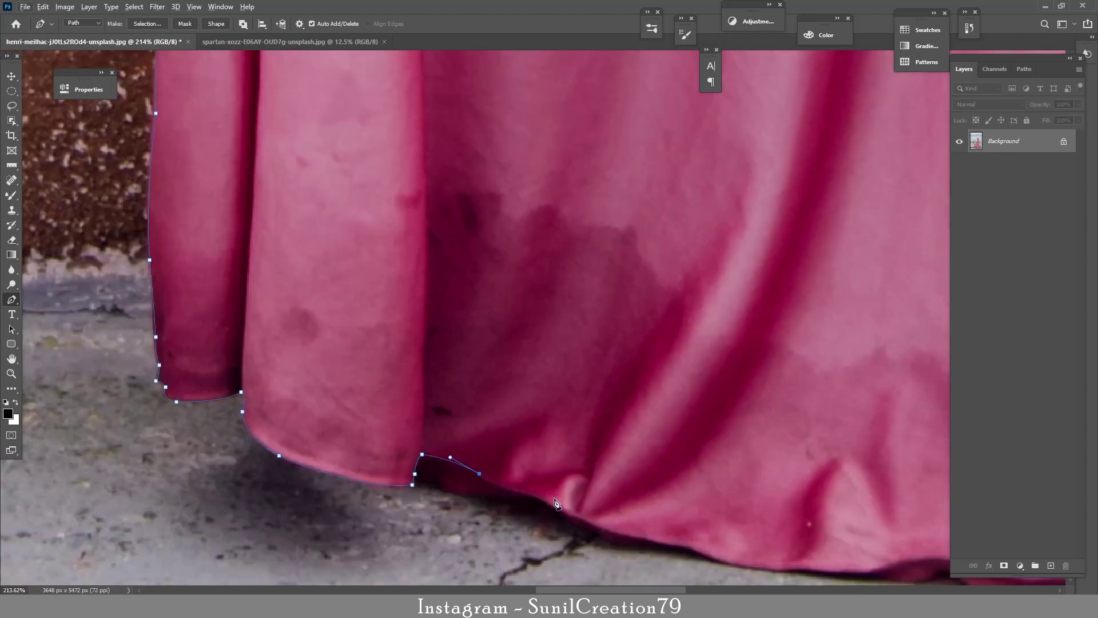
pyautogui.click(533, 493)
pyautogui.moveTo(618, 532)
pyautogui.mouseDown()
pyautogui.moveTo(660, 547)
pyautogui.moveTo(453, 466)
pyautogui.mouseUp()
pyautogui.click(628, 486)
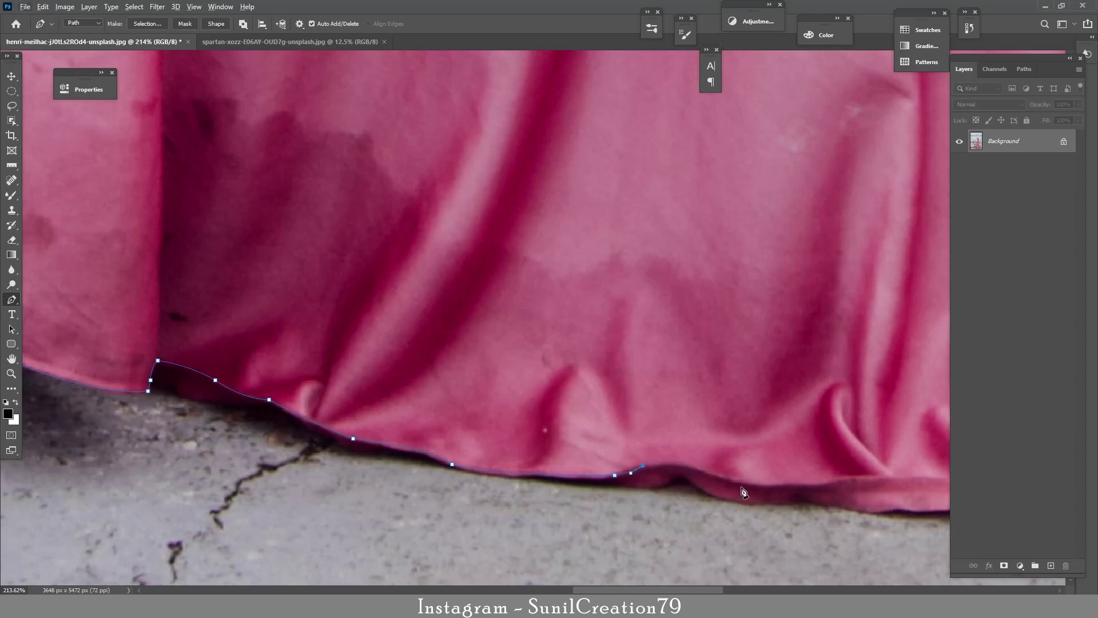
# - Trace the remaining hem folds to where the flared hem meets the right side
pyautogui.moveTo(743, 490); pyautogui.dragTo(787, 519)
pyautogui.click(729, 371)
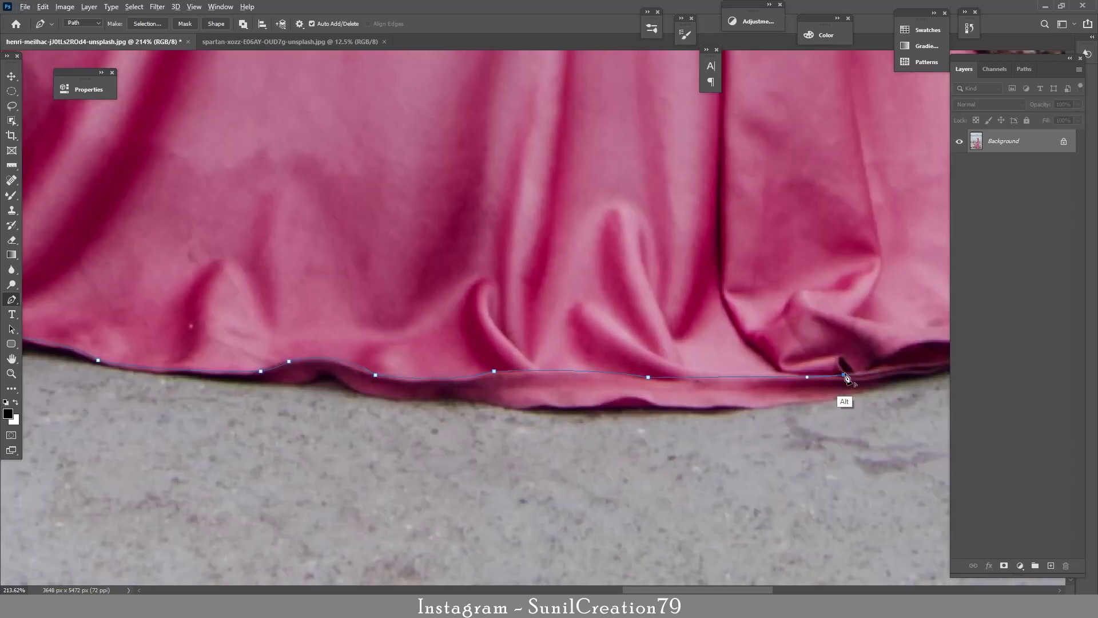
pyautogui.moveTo(841, 372); pyautogui.dragTo(379, 424)
pyautogui.click(316, 397)
pyautogui.click(381, 384)
pyautogui.moveTo(426, 368); pyautogui.dragTo(443, 362)
pyautogui.click(623, 296)
pyautogui.moveTo(623, 297); pyautogui.dragTo(633, 385)
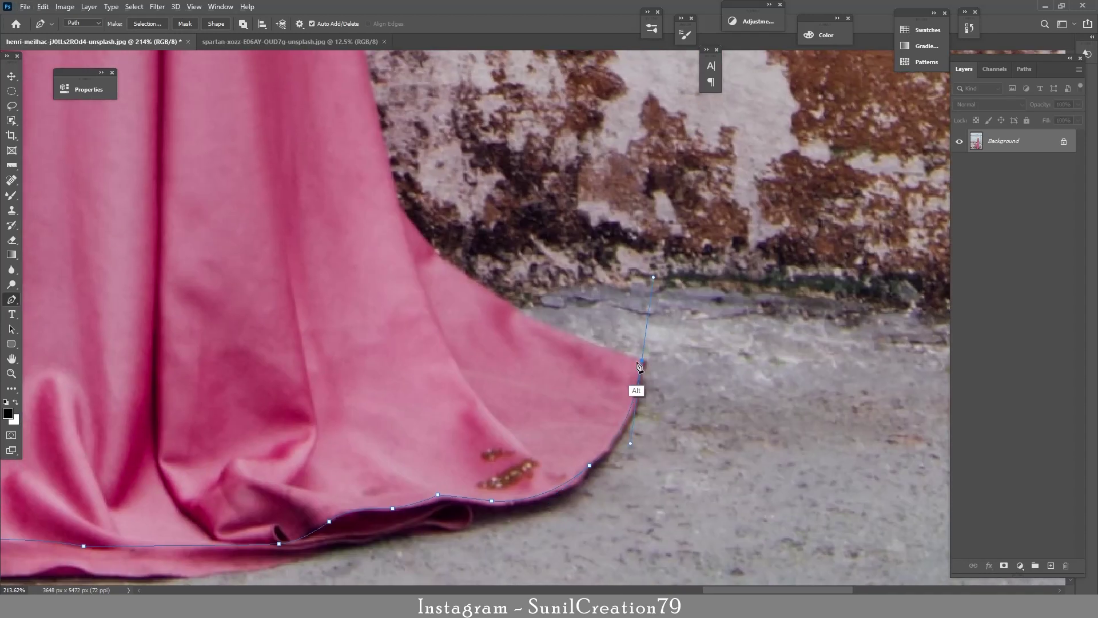
pyautogui.moveTo(499, 299)
pyautogui.mouseDown()
pyautogui.moveTo(603, 446)
pyautogui.moveTo(576, 453)
pyautogui.mouseUp()
# - Continue the path up the right dress and skirt edge toward the waist
pyautogui.click(694, 525)
pyautogui.click(643, 495)
pyautogui.click(628, 478)
pyautogui.click(569, 321)
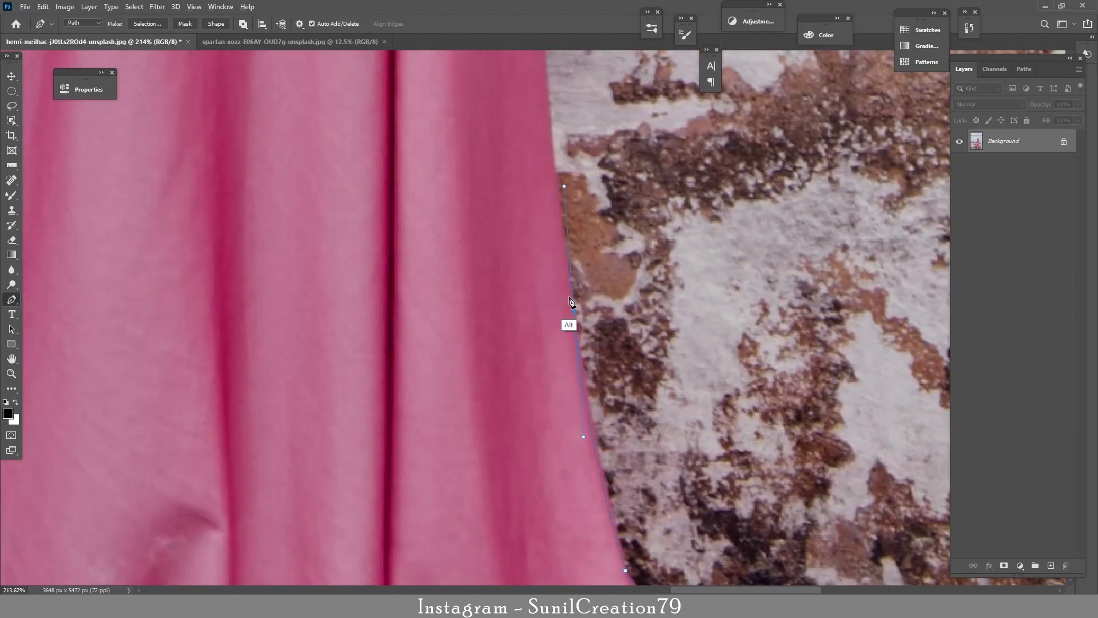
pyautogui.moveTo(568, 314)
pyautogui.mouseDown()
pyautogui.moveTo(625, 190)
pyautogui.moveTo(657, 286)
pyautogui.mouseUp()
pyautogui.click(599, 300)
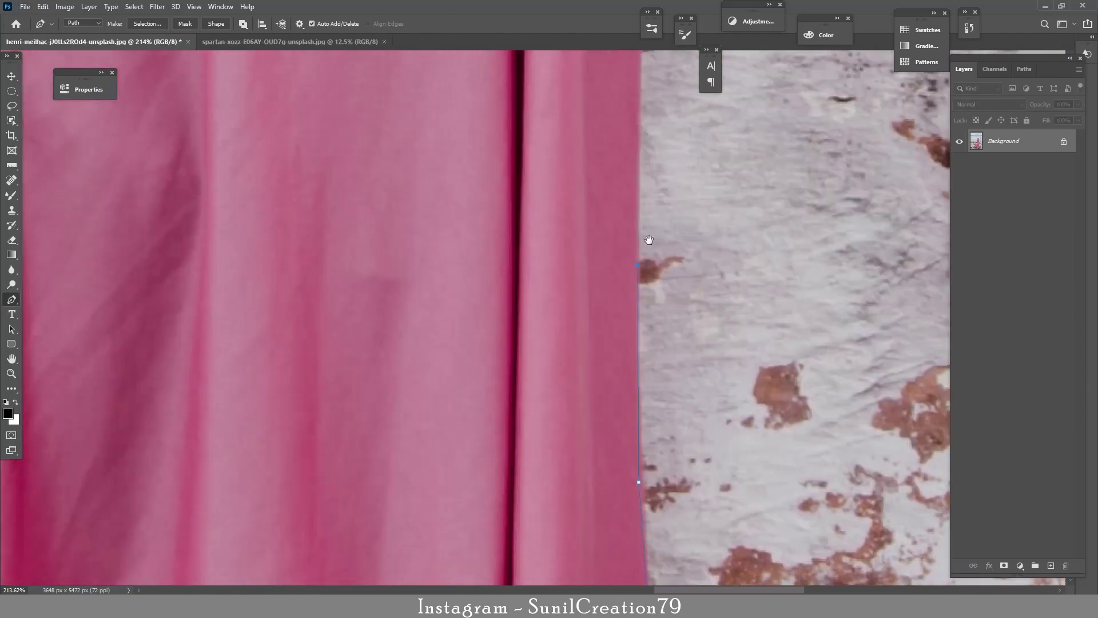
pyautogui.click(664, 372)
pyautogui.click(695, 205)
pyautogui.moveTo(668, 214)
pyautogui.mouseDown()
pyautogui.moveTo(709, 269)
pyautogui.moveTo(694, 210)
pyautogui.moveTo(702, 345)
pyautogui.mouseUp()
pyautogui.click(710, 268)
# - Outline the lace edge near the arm on the right side
pyautogui.click(709, 292)
pyautogui.click(707, 205)
pyautogui.click(738, 328)
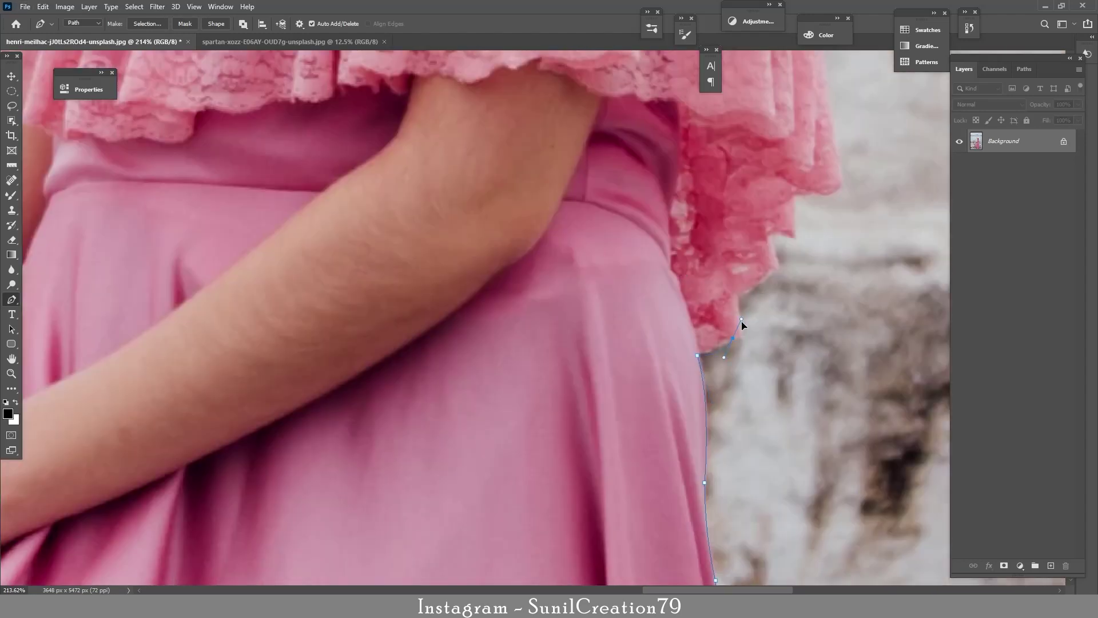
pyautogui.click(739, 284)
pyautogui.moveTo(739, 285); pyautogui.dragTo(729, 399)
pyautogui.click(758, 339)
pyautogui.click(797, 307)
# - Follow the lace edge upward to the right ruffle
pyautogui.scroll(3, 816, 319)
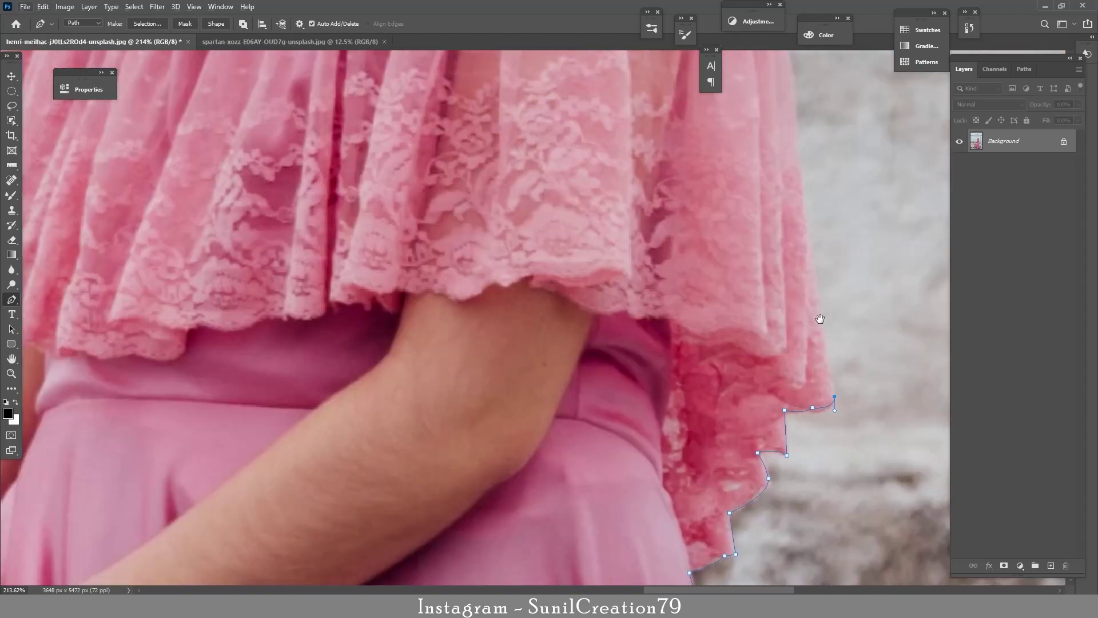
pyautogui.scroll(3, 797, 245)
pyautogui.click(770, 249)
pyautogui.click(772, 230)
pyautogui.click(766, 216)
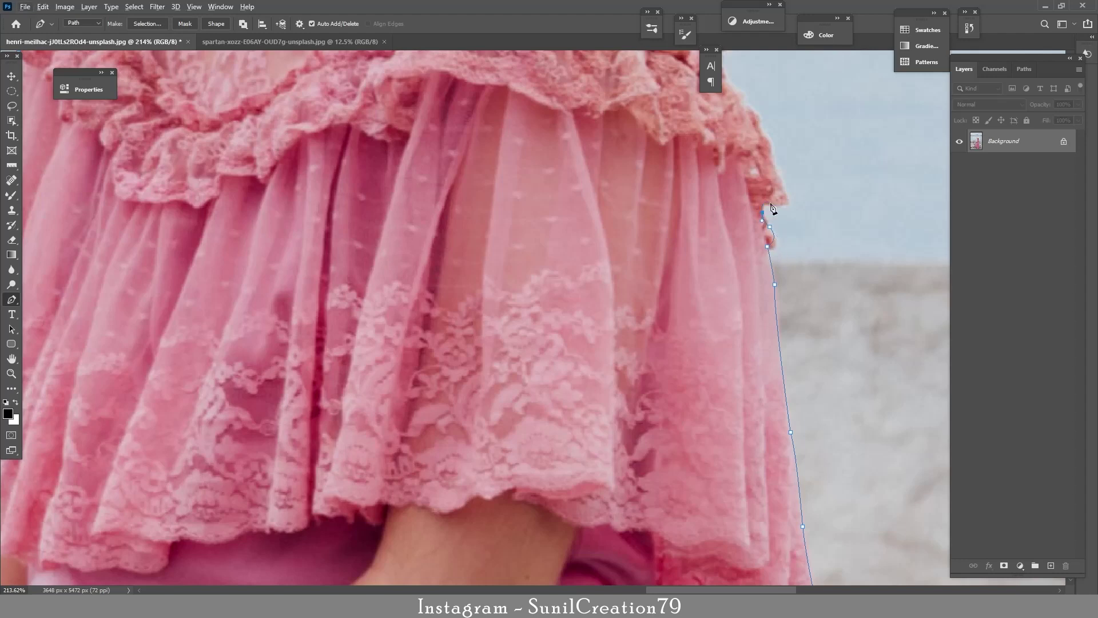
pyautogui.click(787, 194)
pyautogui.click(773, 151)
pyautogui.moveTo(772, 151); pyautogui.dragTo(796, 309)
pyautogui.click(784, 276)
# - Trace the ruffled right shoulder up and over its top
pyautogui.scroll(2, 790, 299)
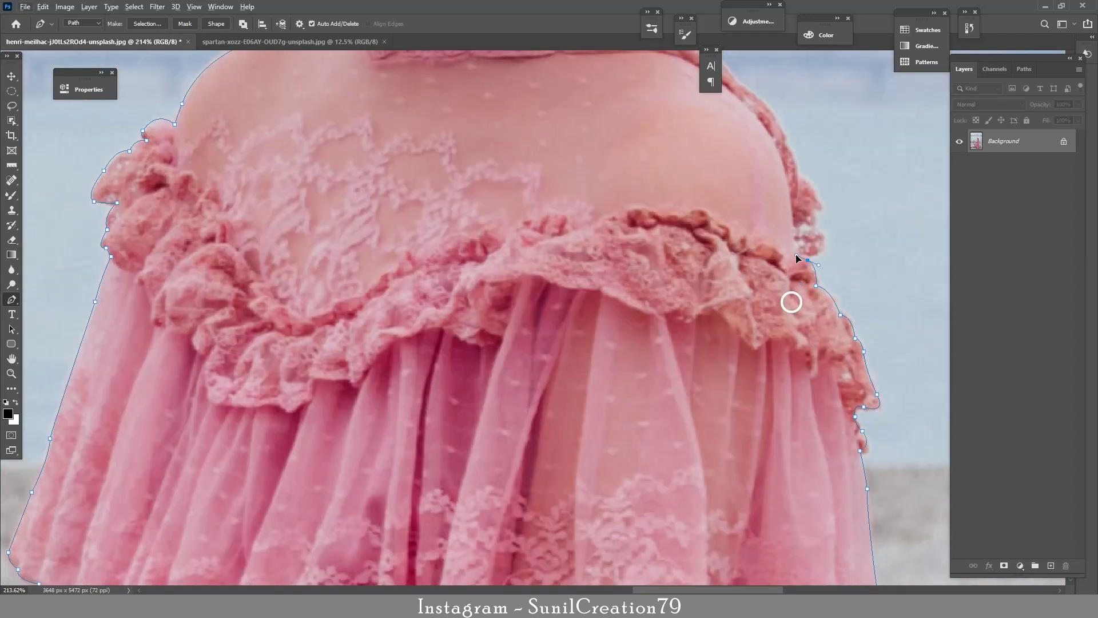
pyautogui.click(815, 285)
pyautogui.click(807, 260)
pyautogui.click(824, 225)
pyautogui.click(814, 210)
pyautogui.click(798, 189)
pyautogui.scroll(2, 795, 295)
pyautogui.click(844, 290)
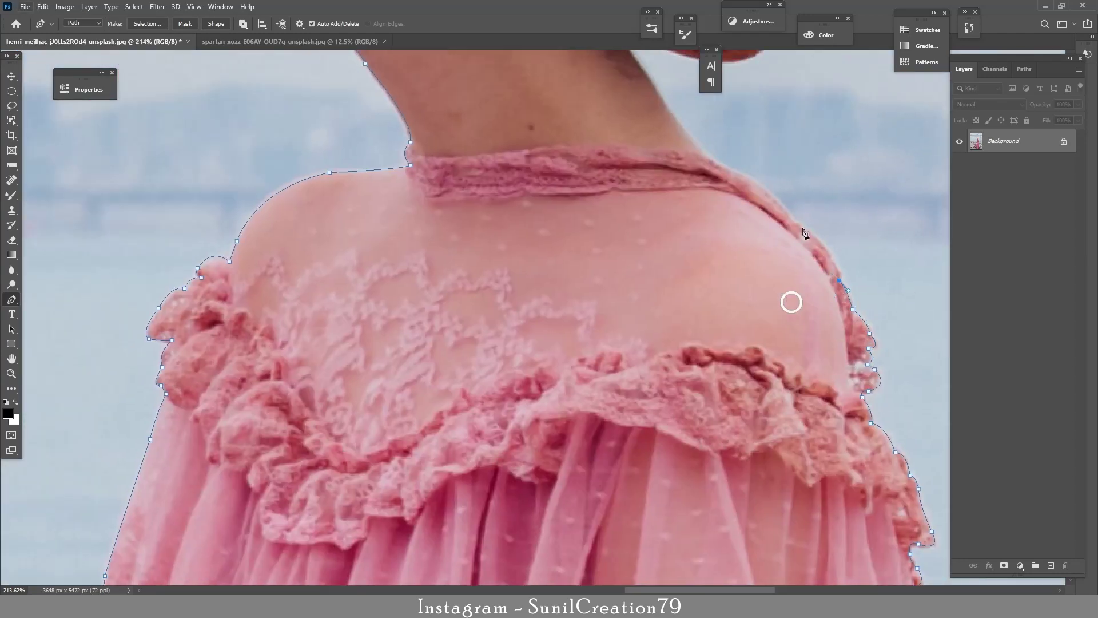
pyautogui.scroll(3, 795, 295)
pyautogui.moveTo(766, 253); pyautogui.dragTo(792, 291)
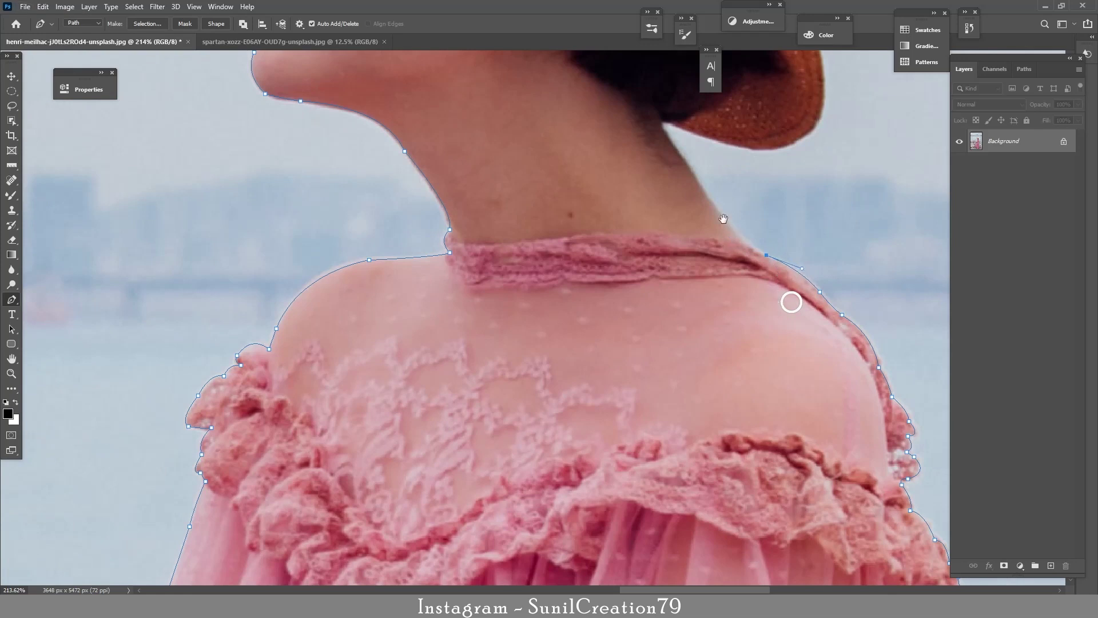
# - Trace up the neck and hat's right brim, then load the path as a selection
pyautogui.scroll(3, 723, 219)
pyautogui.moveTo(749, 323); pyautogui.dragTo(714, 253)
pyautogui.keyDown('alt'); pyautogui.click(714, 254); pyautogui.keyUp('alt')
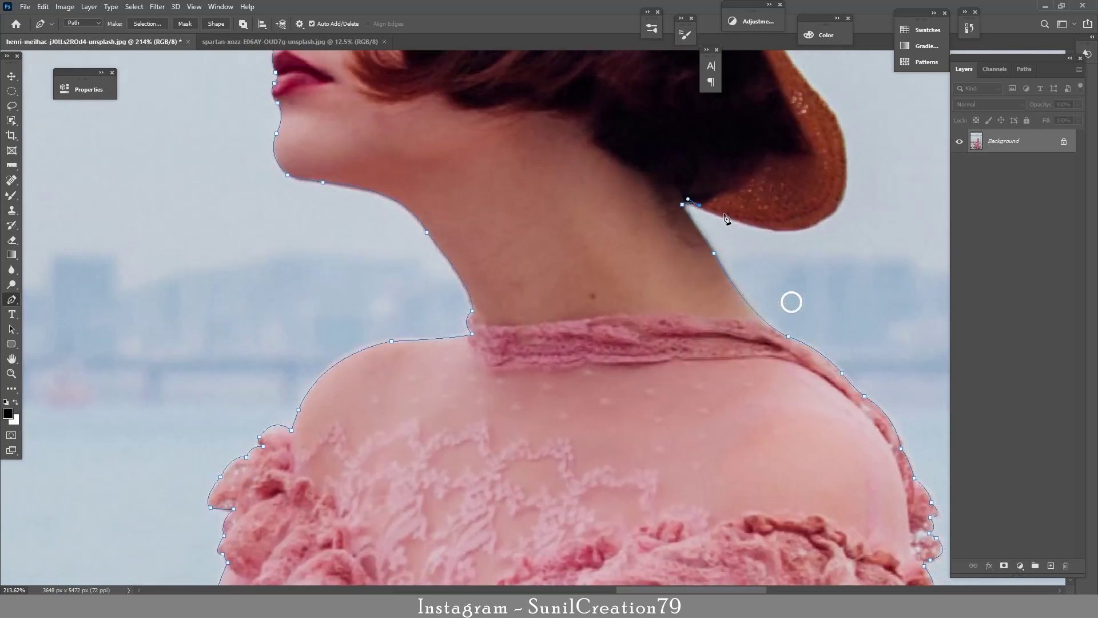
pyautogui.moveTo(809, 228); pyautogui.dragTo(849, 223)
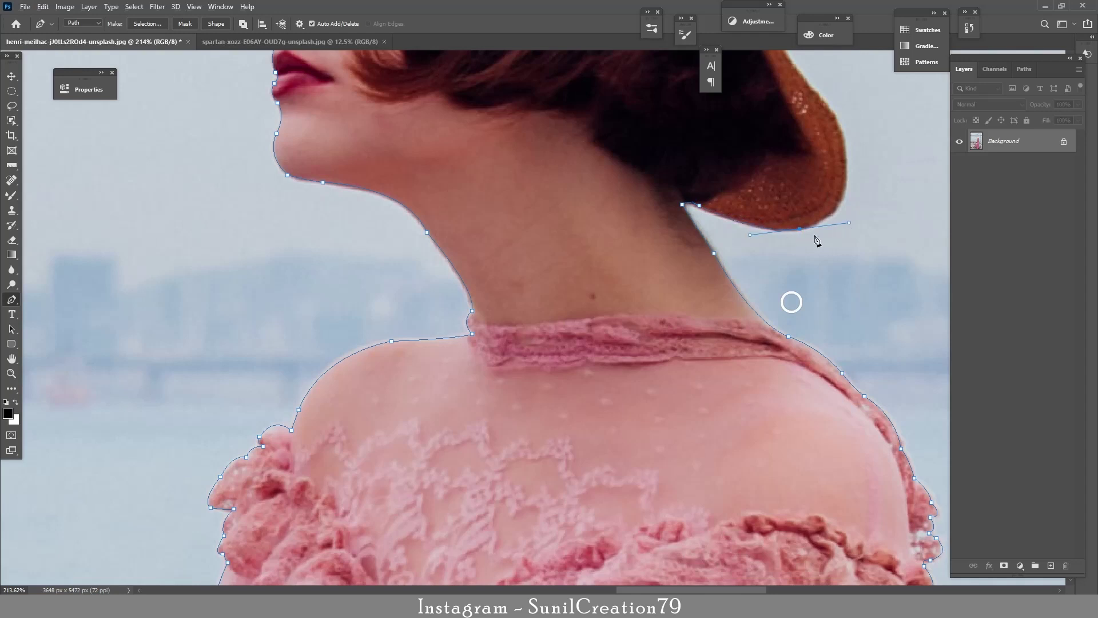
pyautogui.moveTo(847, 165); pyautogui.dragTo(847, 101)
pyautogui.keyDown('alt'); pyautogui.click(848, 165); pyautogui.keyUp('alt')
pyautogui.scroll(2, 866, 212)
pyautogui.moveTo(833, 206); pyautogui.dragTo(872, 244)
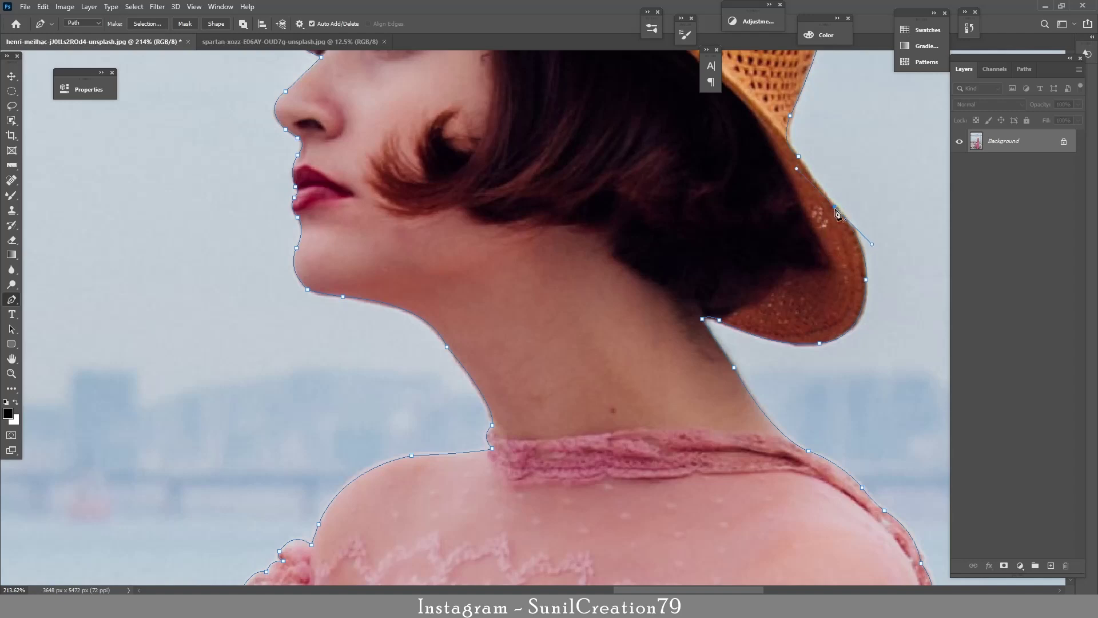
pyautogui.hotkey('ctrl', 'Return')
# - Duplicate the photo, mask the copy to show only the woman, and convert it to a smart object
pyautogui.scroll(-10, 689, 204)
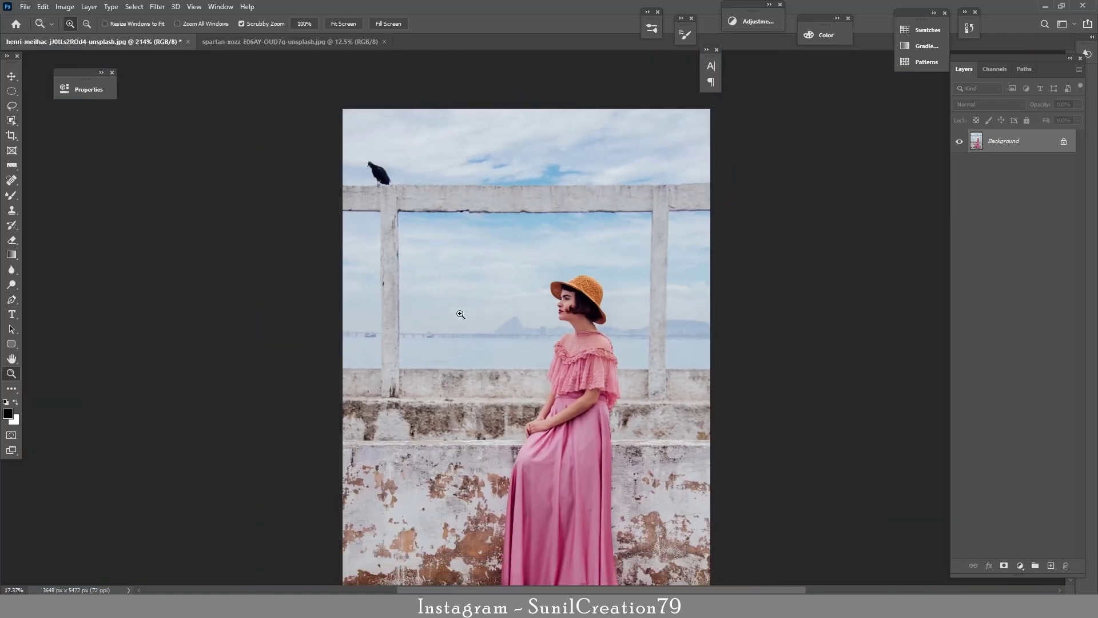
pyautogui.moveTo(1007, 141); pyautogui.dragTo(1051, 565)
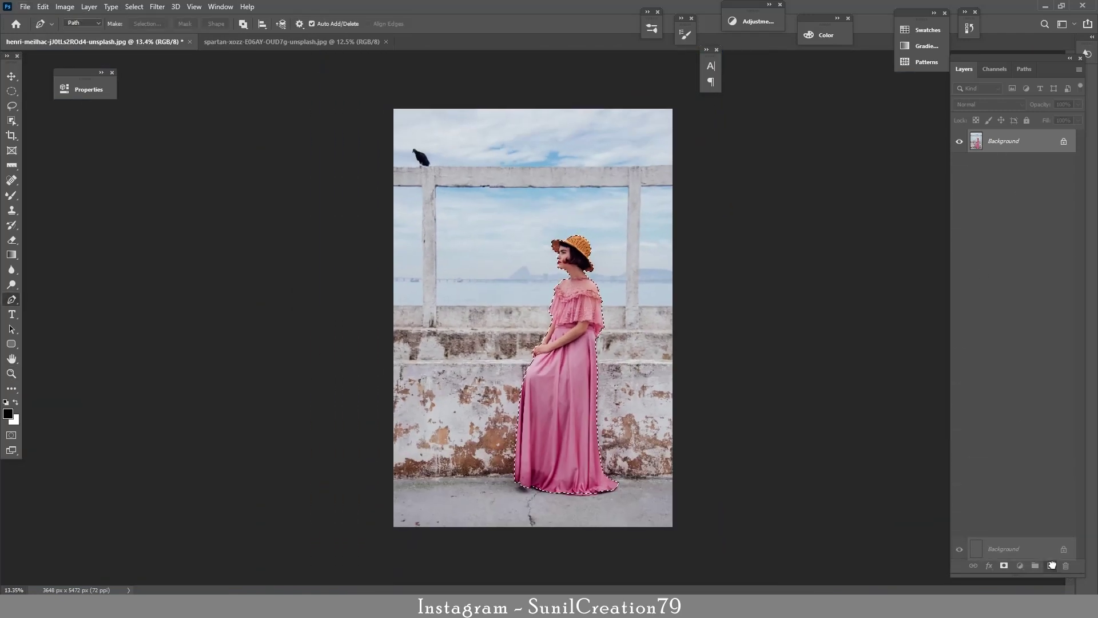
pyautogui.click(1004, 565)
pyautogui.rightClick(1060, 149)
pyautogui.click(952, 269)
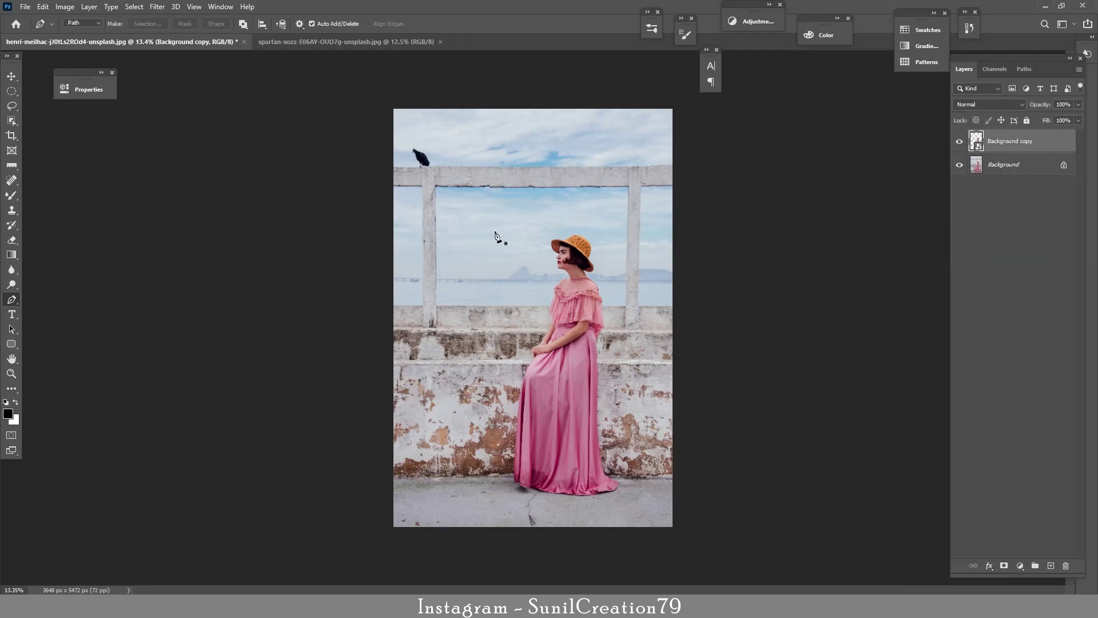
# - Drag the woman into the motorcycle photo and scale her down onto the seat
pyautogui.click(320, 42)
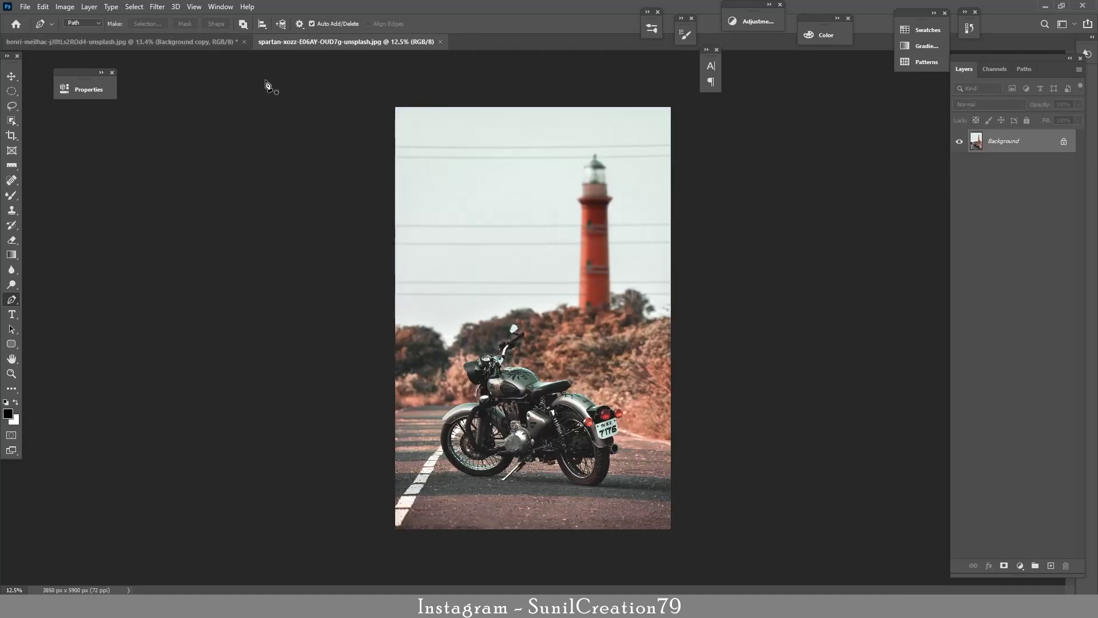
pyautogui.click(232, 43)
pyautogui.moveTo(1019, 141)
pyautogui.mouseDown()
pyautogui.moveTo(592, 372)
pyautogui.moveTo(543, 349)
pyautogui.mouseUp()
pyautogui.hotkey('ctrl', 't')
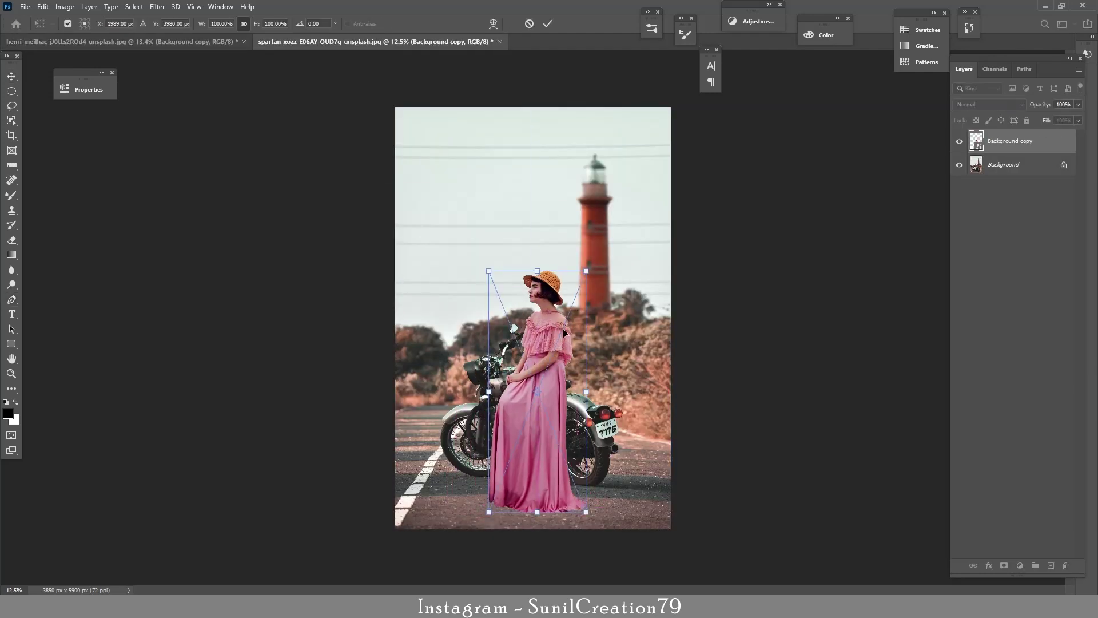
pyautogui.moveTo(538, 266); pyautogui.dragTo(541, 321)
pyautogui.moveTo(544, 369)
pyautogui.mouseDown()
pyautogui.moveTo(539, 346)
pyautogui.moveTo(557, 362)
pyautogui.mouseUp()
pyautogui.press('Return')
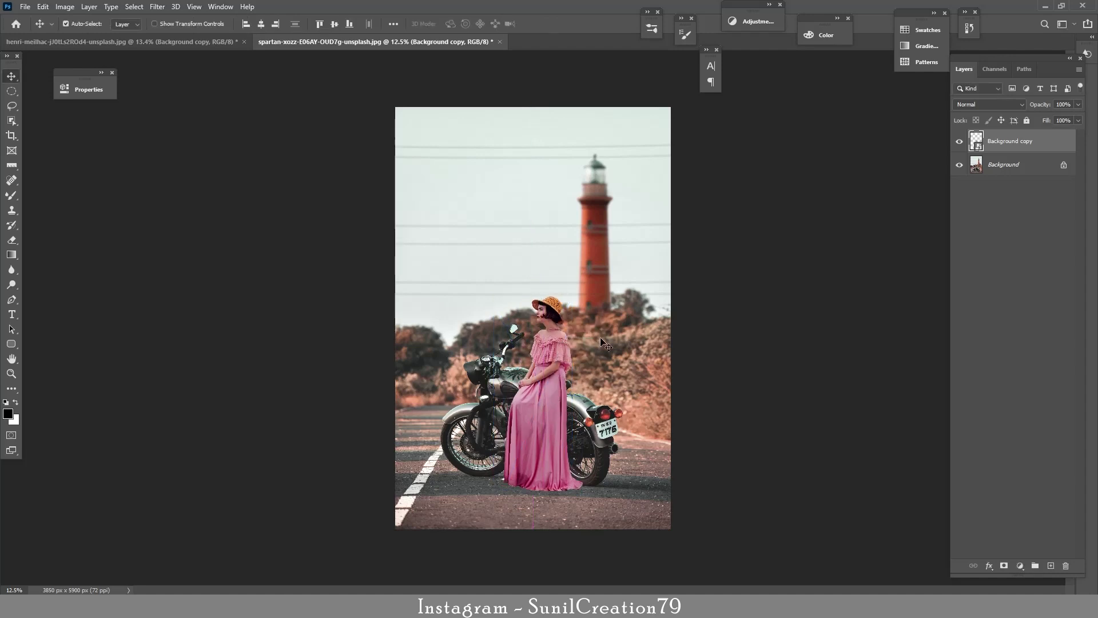
# - Add an empty layer below the woman and a 50% gray Luminosity layer above her
pyautogui.keyDown('ctrl'); pyautogui.click(1052, 566); pyautogui.keyUp('ctrl')
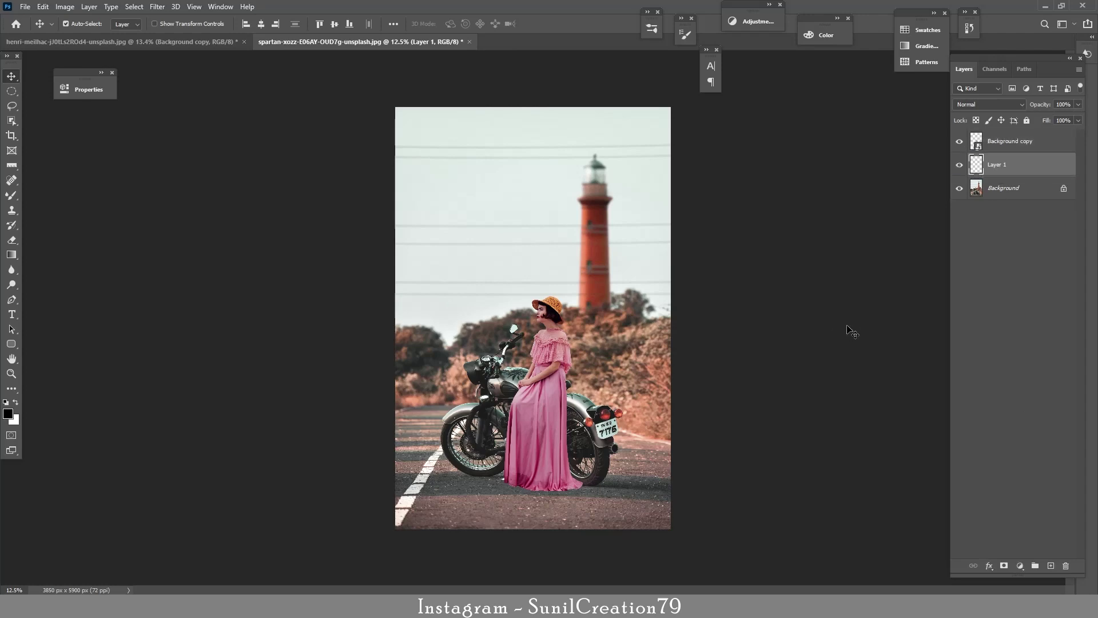
pyautogui.click(1007, 143)
pyautogui.click(1051, 566)
pyautogui.press('i')
pyautogui.hotkey('shift', 'F5')
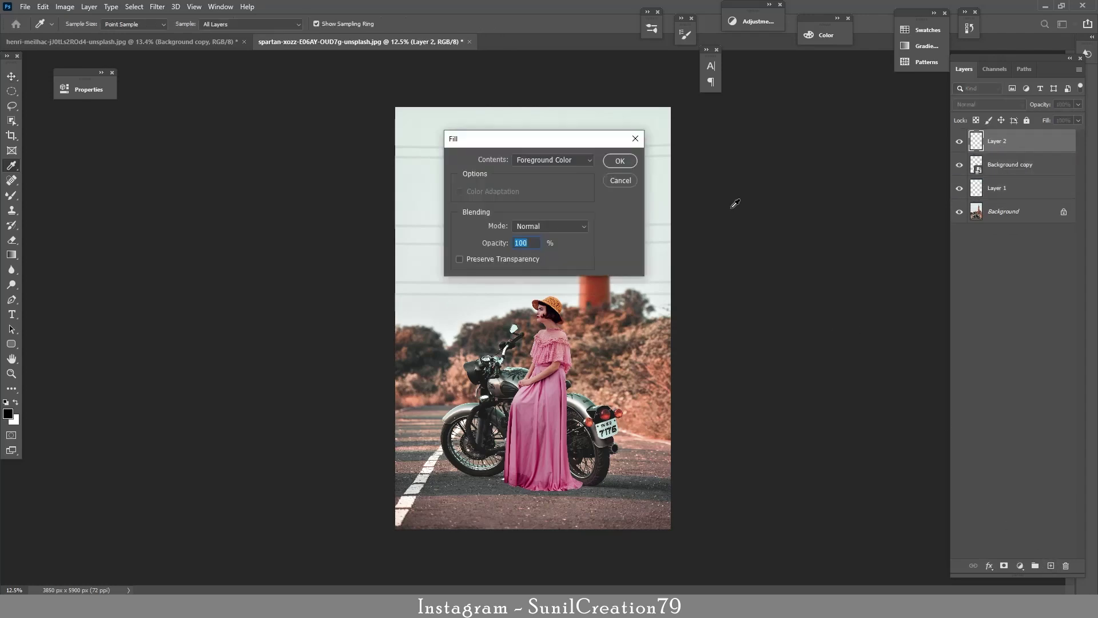
pyautogui.click(553, 159)
pyautogui.click(548, 261)
pyautogui.press('Return')
pyautogui.press('v')
pyautogui.click(989, 105)
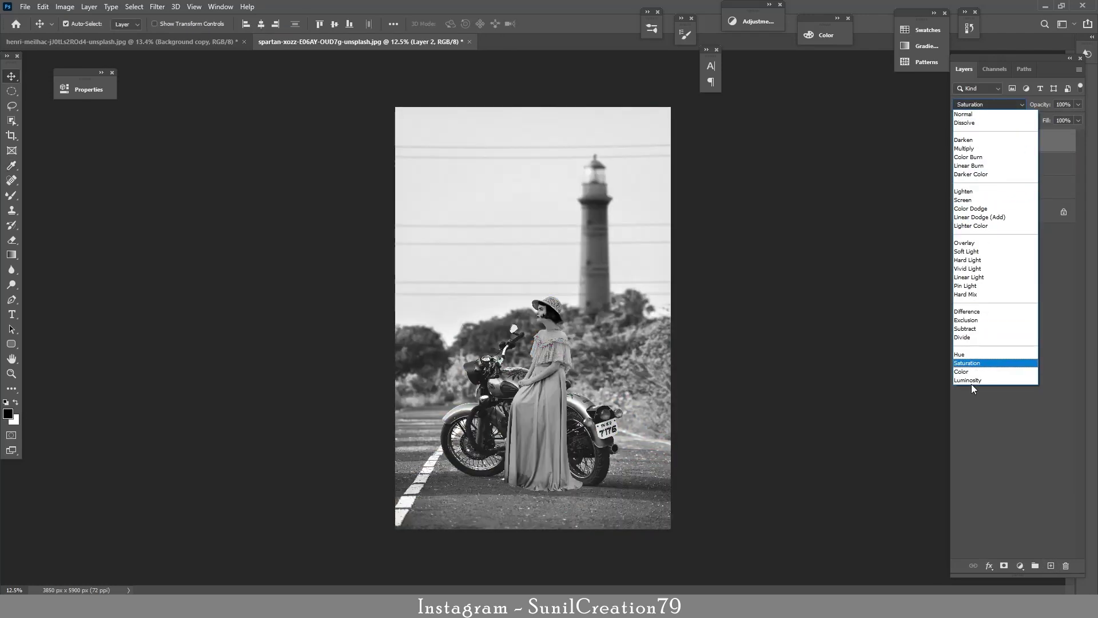
pyautogui.click(971, 384)
# - Add a Curves adjustment clipped to the woman and pull the Red curve down
pyautogui.click(1010, 165)
pyautogui.click(1020, 567)
pyautogui.click(1024, 417)
pyautogui.click(193, 392)
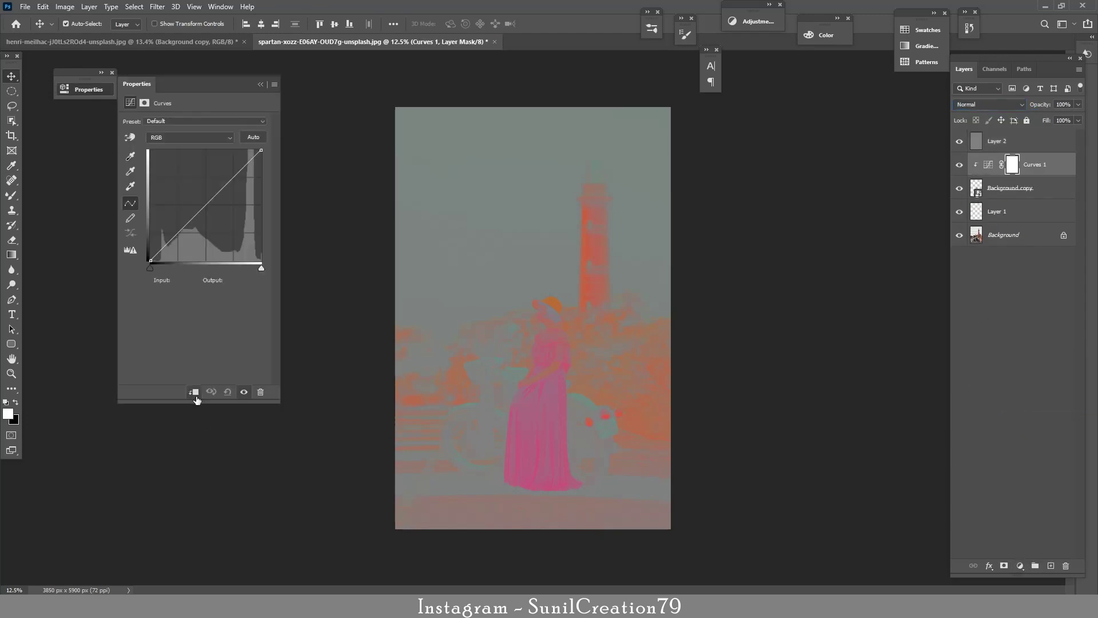
pyautogui.click(189, 137)
pyautogui.click(191, 163)
pyautogui.moveTo(222, 190); pyautogui.dragTo(222, 219)
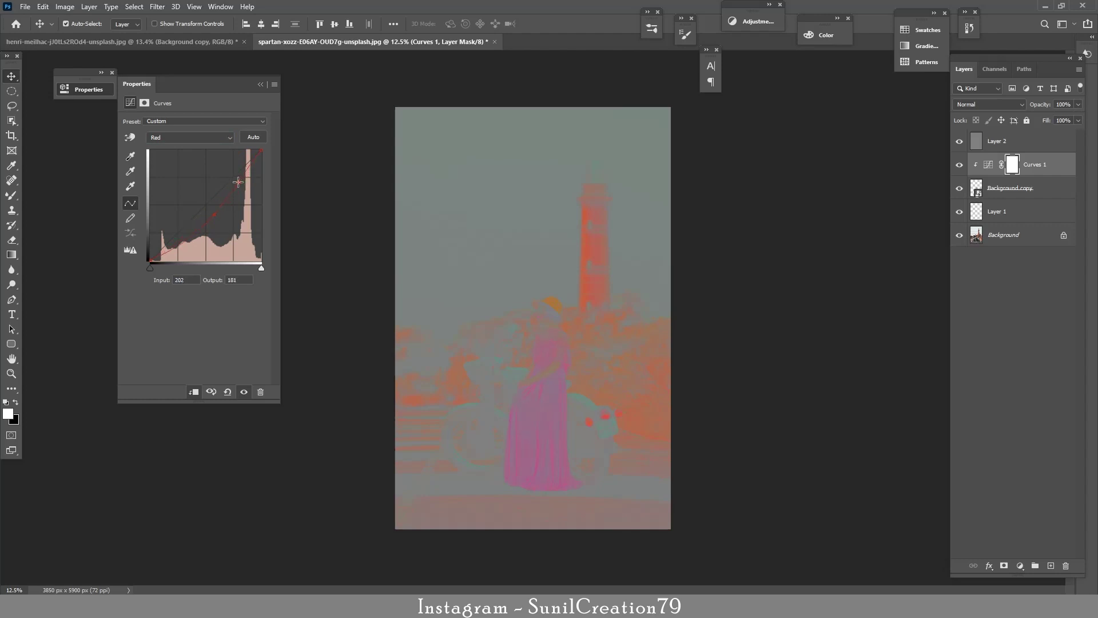
# - Check the Green curve, pull the Blue curve down, and hide the gray helper layer
pyautogui.click(189, 137)
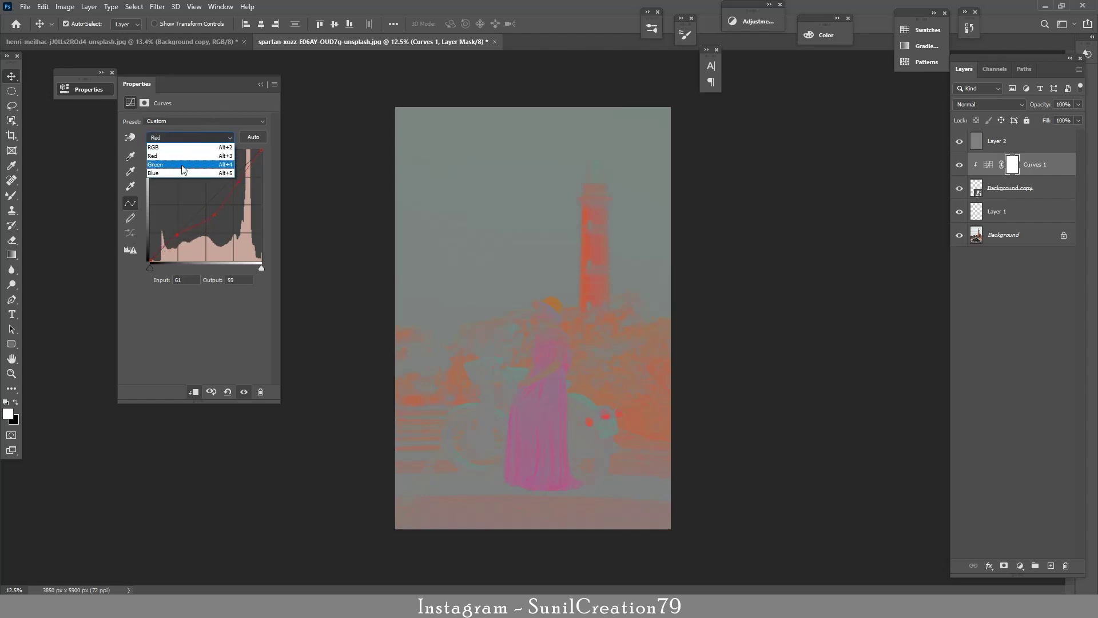
pyautogui.click(189, 175)
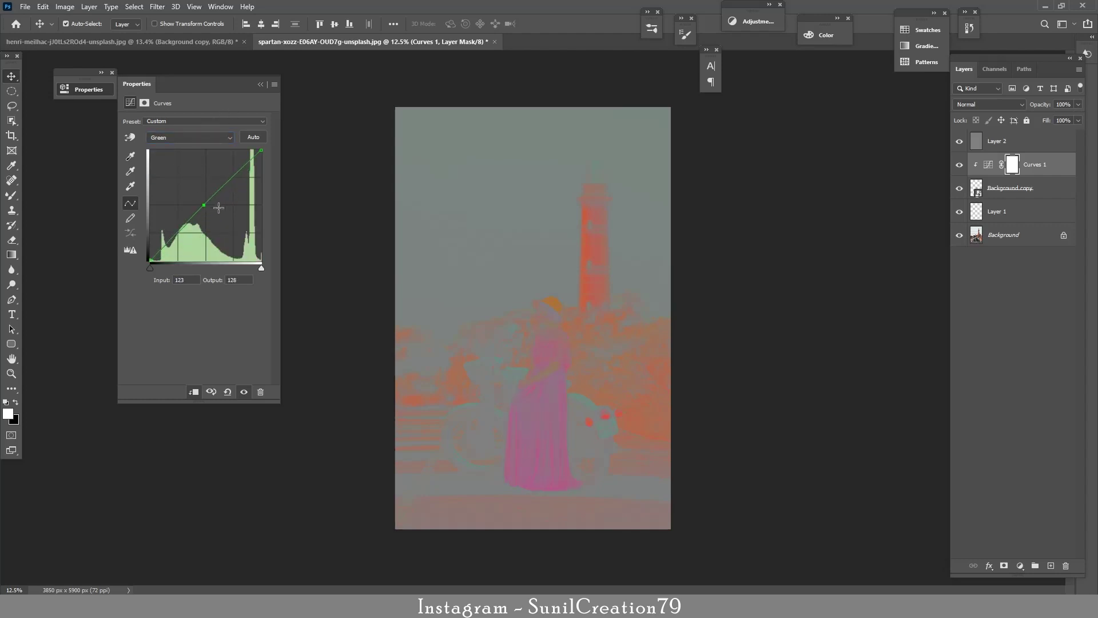
pyautogui.click(188, 138)
pyautogui.click(177, 187)
pyautogui.moveTo(207, 204); pyautogui.dragTo(227, 180)
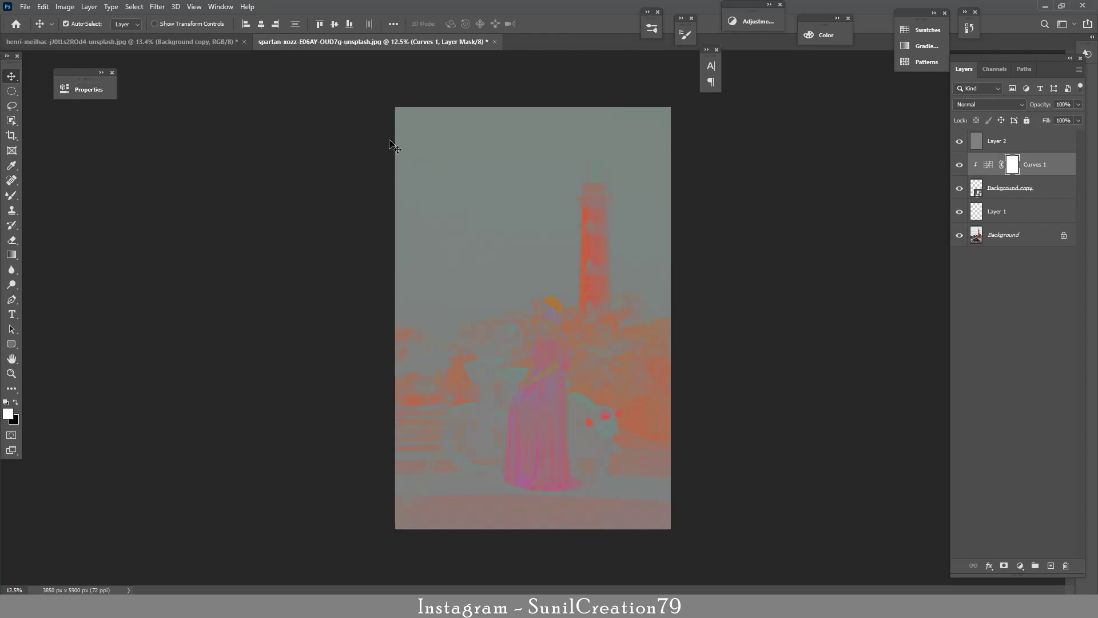
pyautogui.click(959, 141)
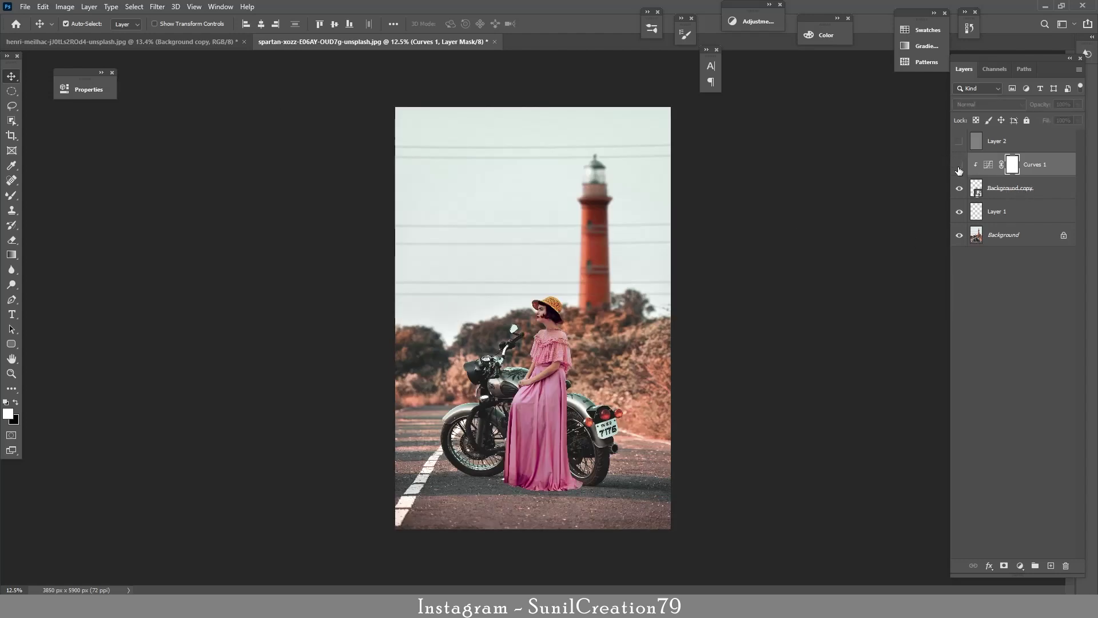
# - Set the Curves layer to 87% opacity and select the empty layer under the woman
pyautogui.moveTo(1051, 107); pyautogui.dragTo(1043, 108)
pyautogui.click(1007, 211)
pyautogui.press('o')
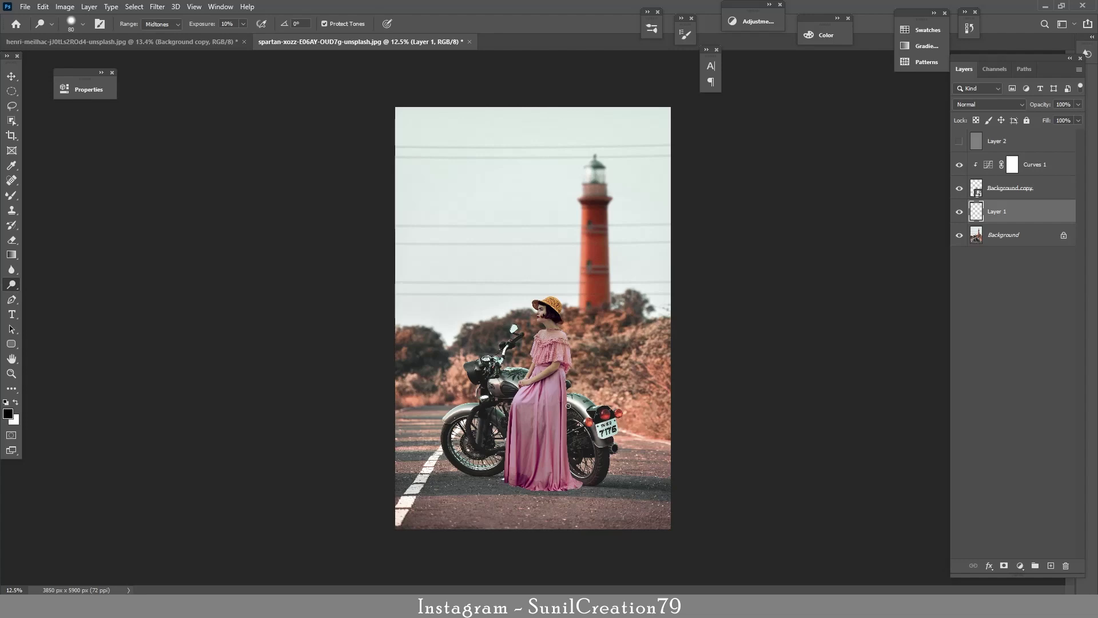
pyautogui.scroll(2, 568, 406)
pyautogui.scroll(1, 589, 401)
pyautogui.scroll(2, 614, 397)
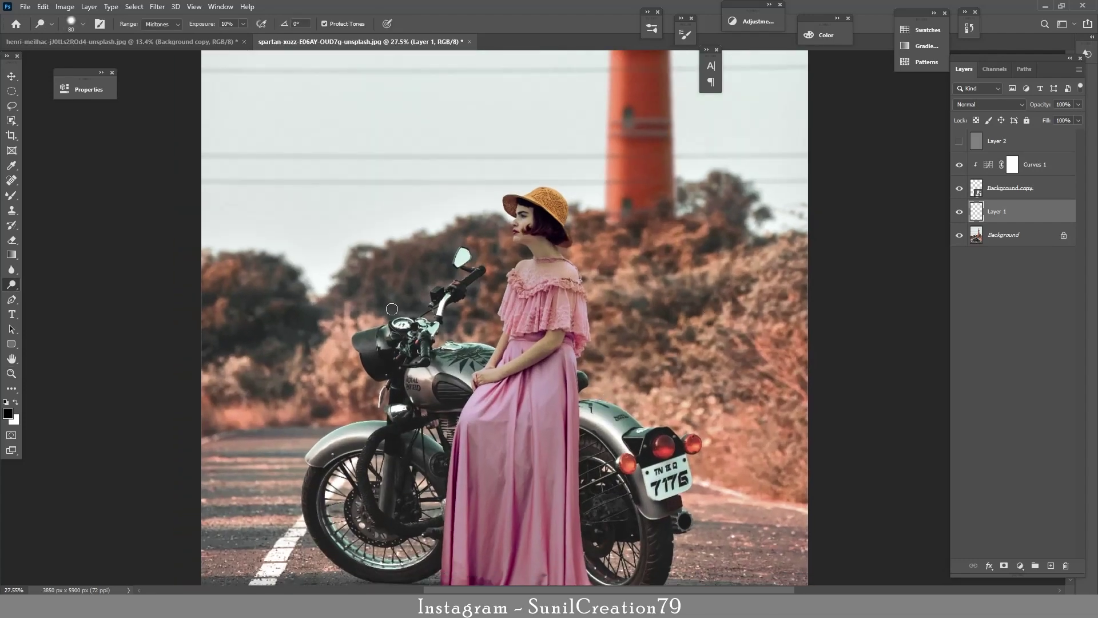
# - Choose a soft round brush and set the shadow layer's blend mode to Multiply
pyautogui.rightClick(11, 195)
pyautogui.click(42, 194)
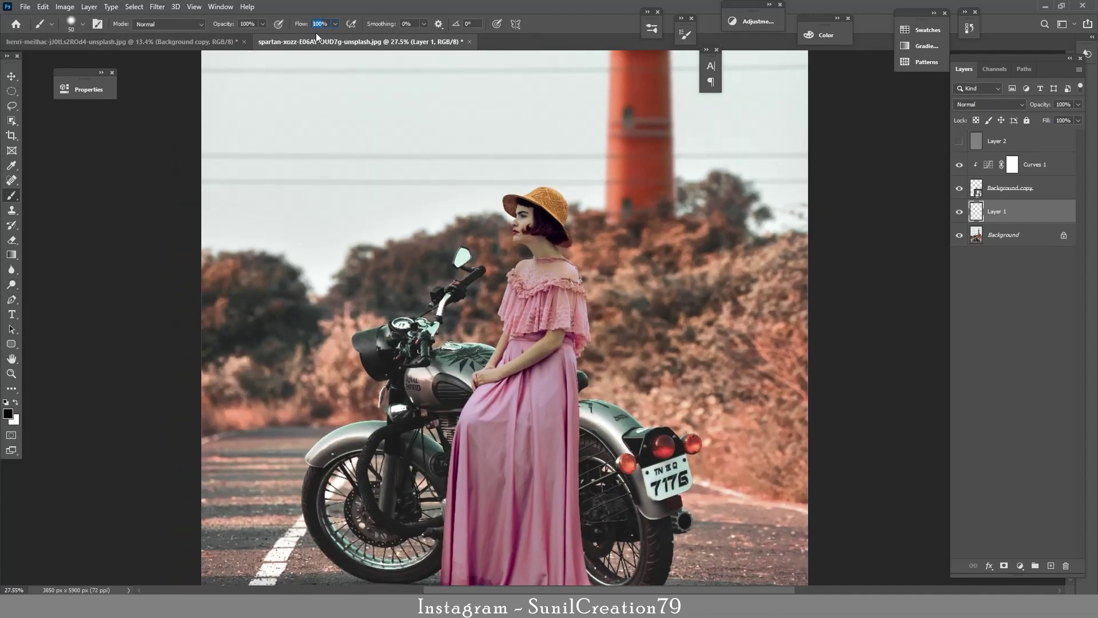
pyautogui.click(82, 24)
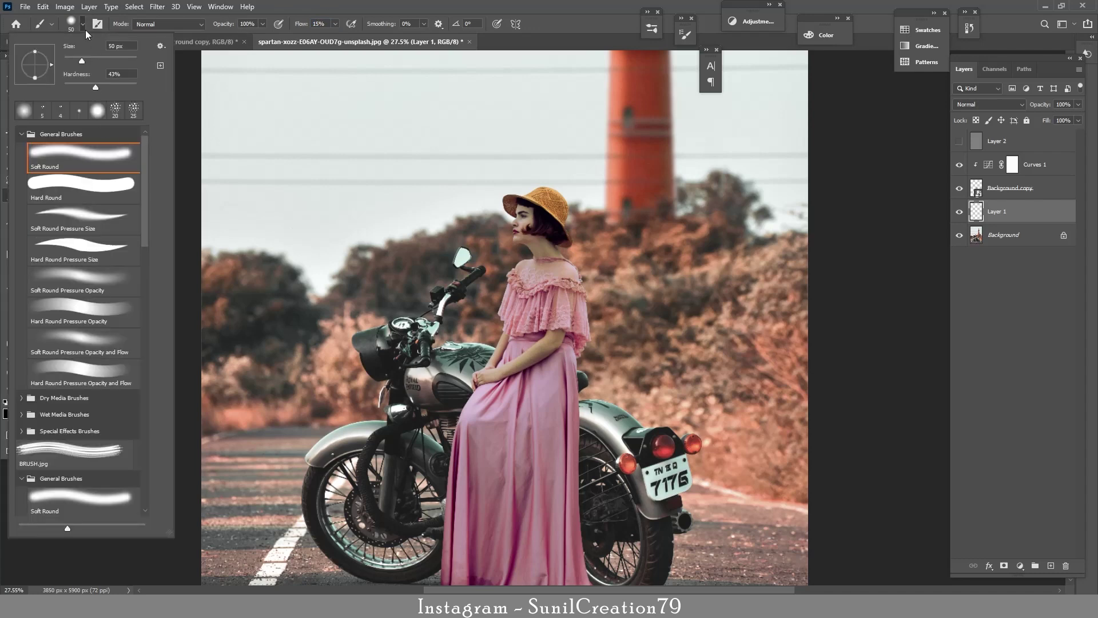
pyautogui.click(592, 365)
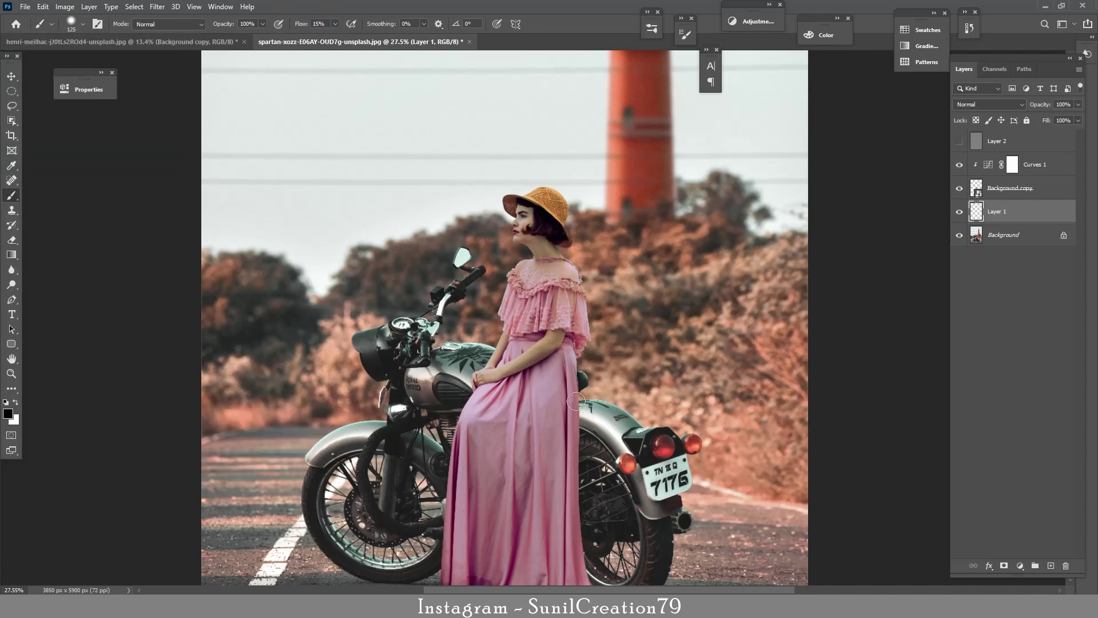
pyautogui.click(990, 104)
pyautogui.click(981, 142)
# - Paint shadow along the dress beside the seat and under the hem by the rear wheel
pyautogui.press('e')
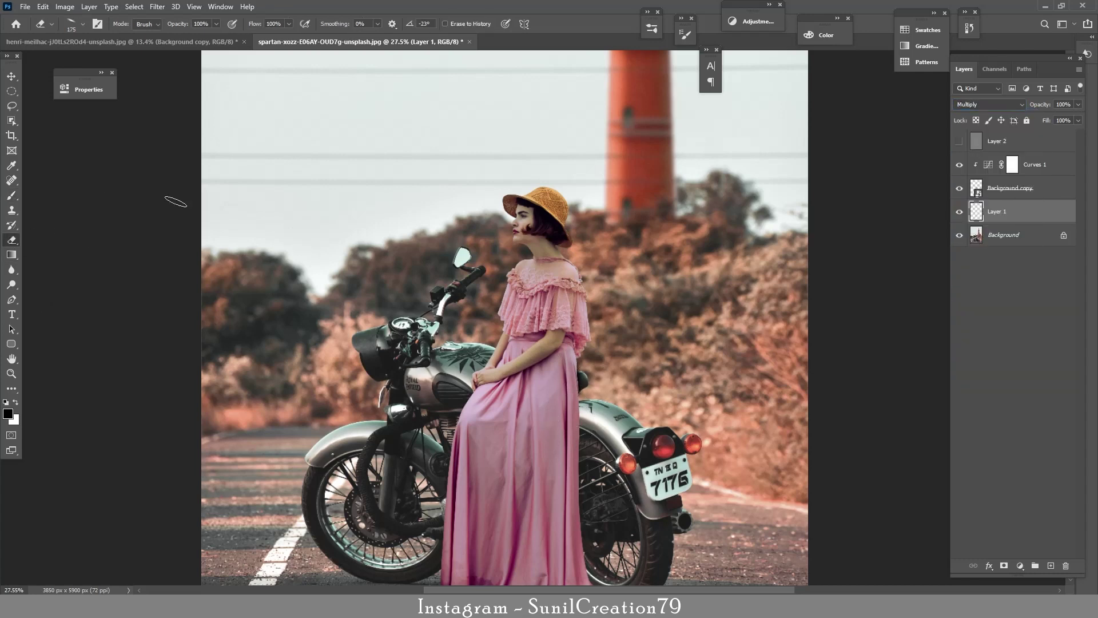
pyautogui.press('b')
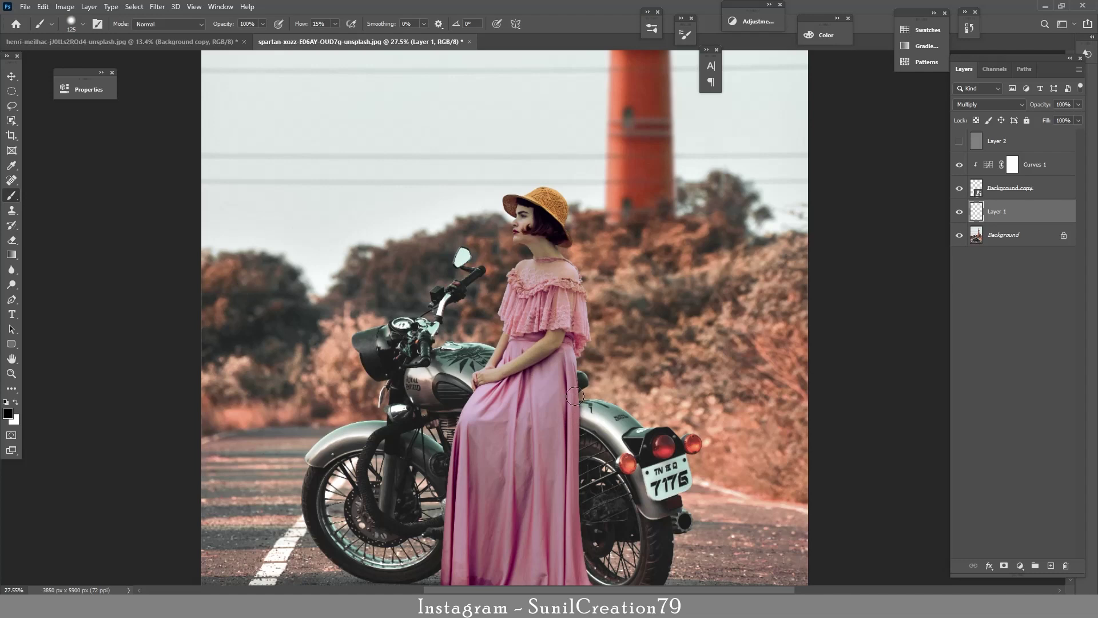
pyautogui.click(15, 243)
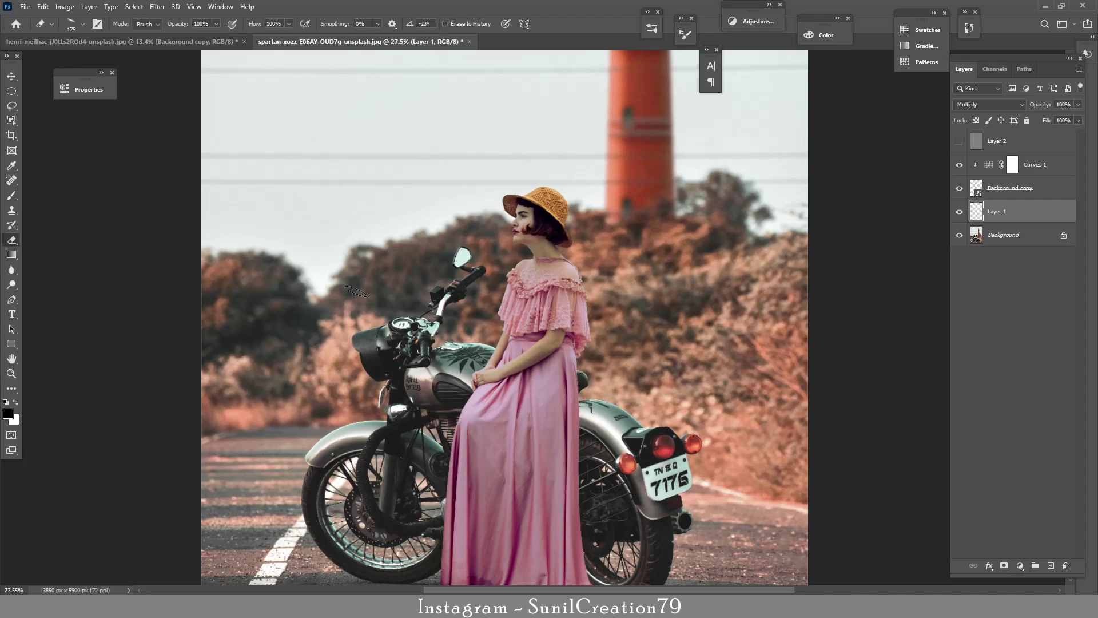
pyautogui.press('b')
pyautogui.click(82, 23)
pyautogui.click(558, 376)
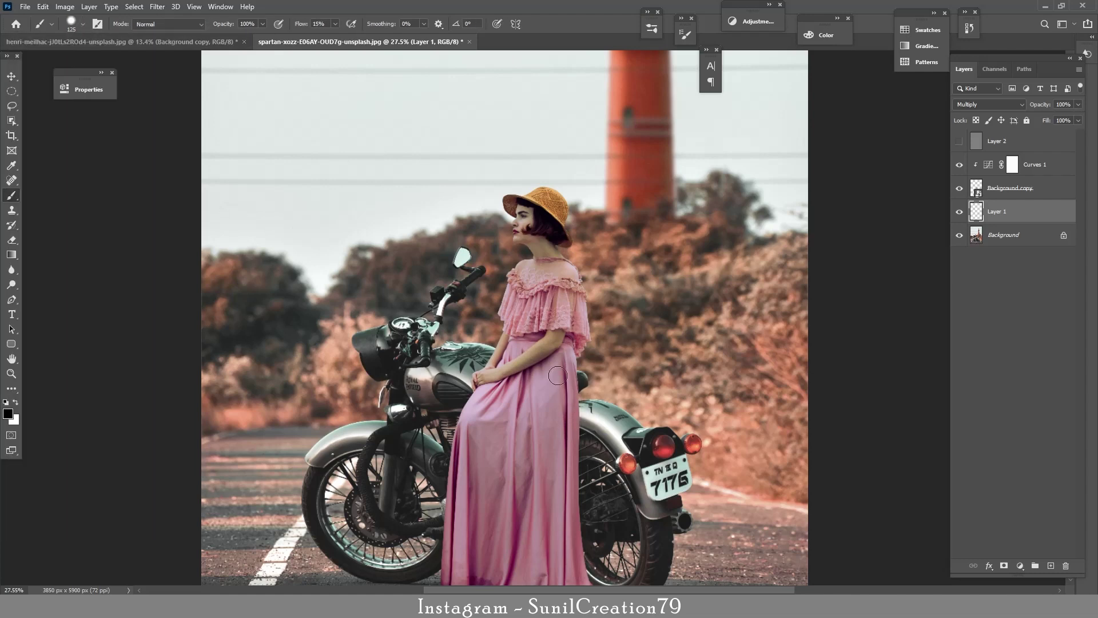
pyautogui.moveTo(571, 400); pyautogui.dragTo(573, 366)
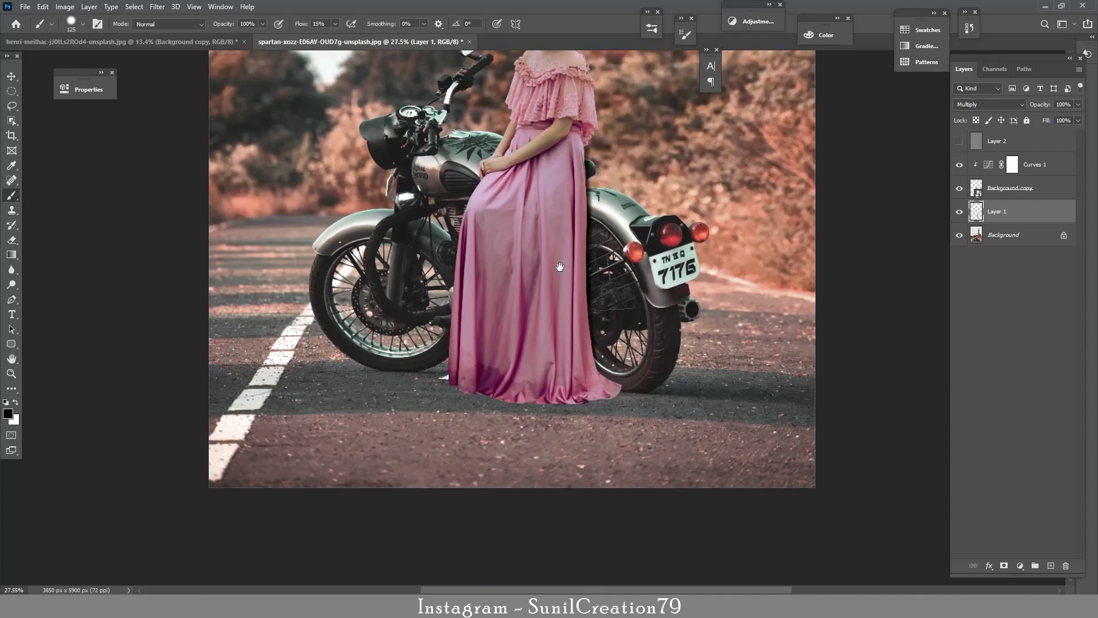
pyautogui.scroll(-5, 618, 515)
pyautogui.moveTo(599, 386); pyautogui.dragTo(600, 391)
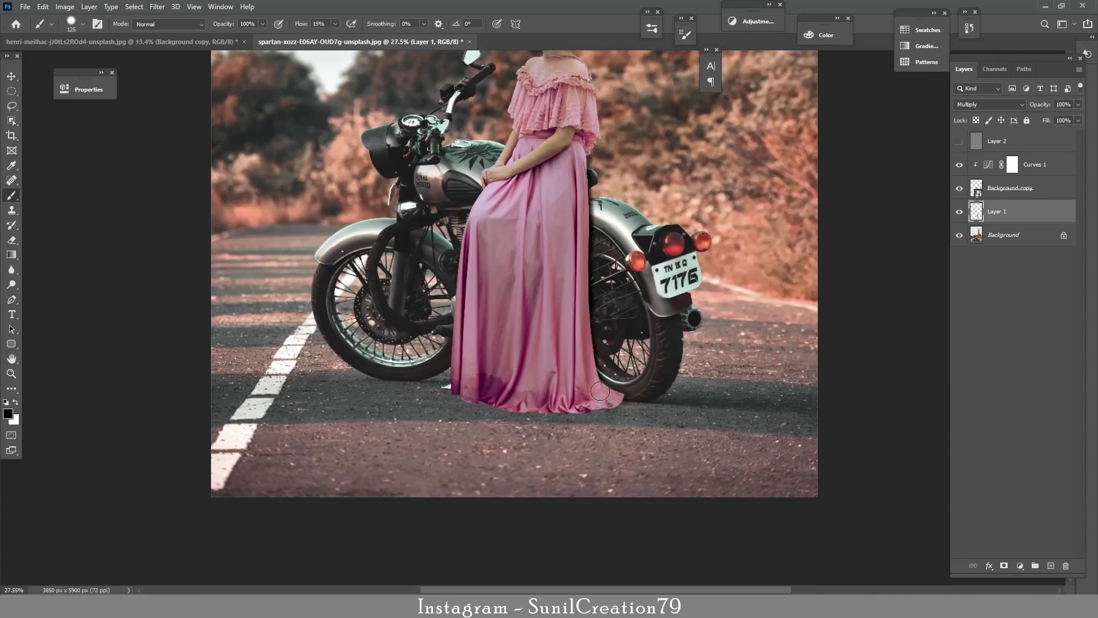
# - Paint soft shadow along the dress hem and set the shadow layer to 82% opacity
pyautogui.press('e')
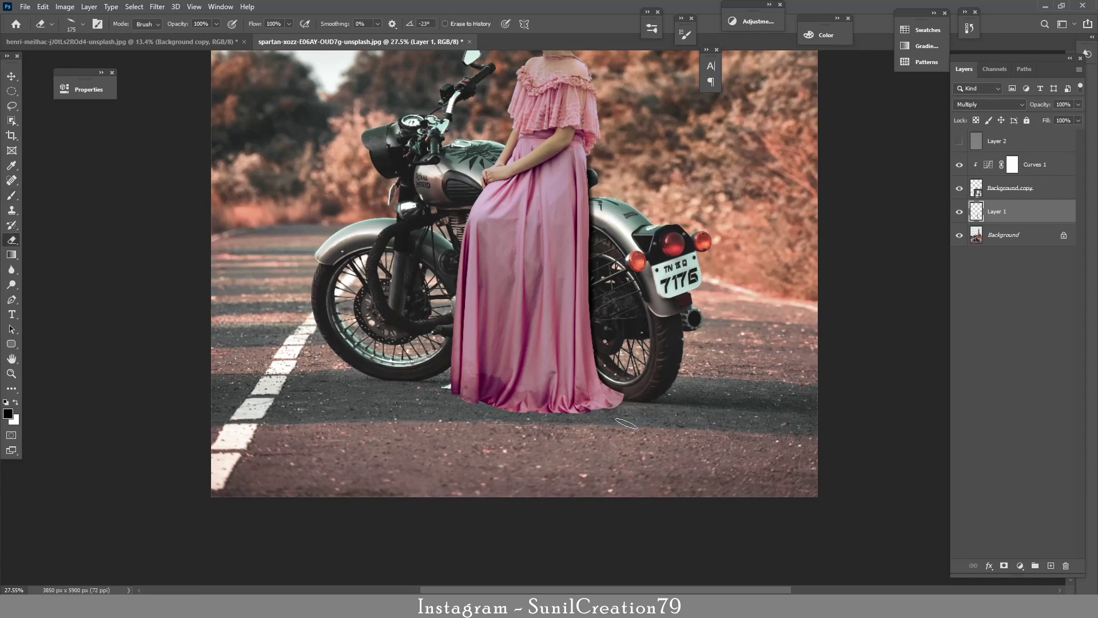
pyautogui.press('b')
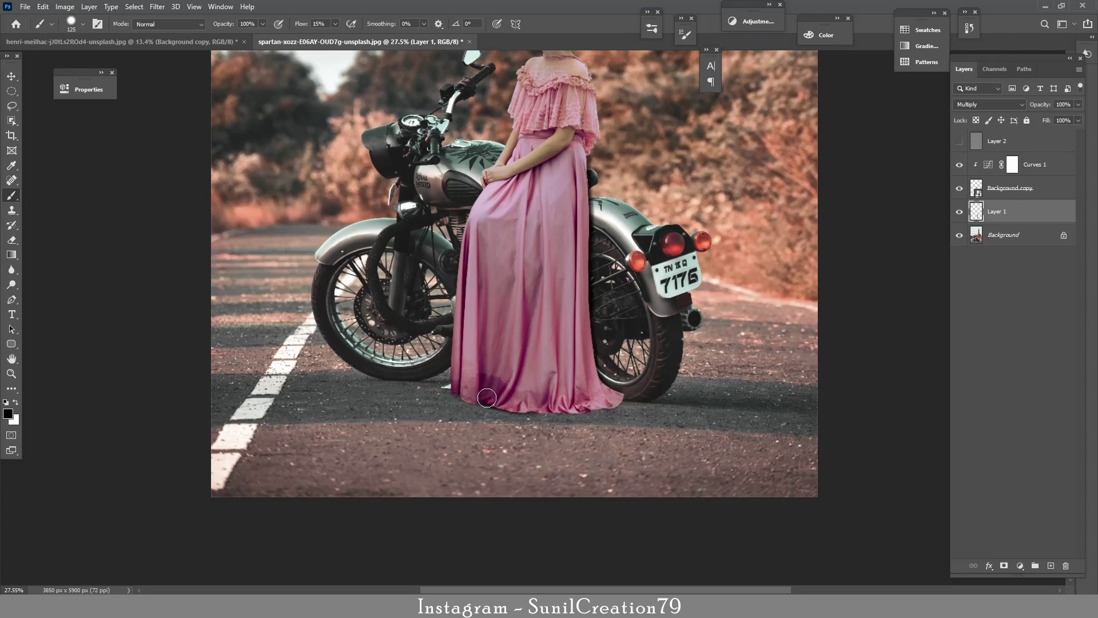
pyautogui.moveTo(467, 394)
pyautogui.mouseDown()
pyautogui.moveTo(589, 403)
pyautogui.moveTo(542, 402)
pyautogui.mouseUp()
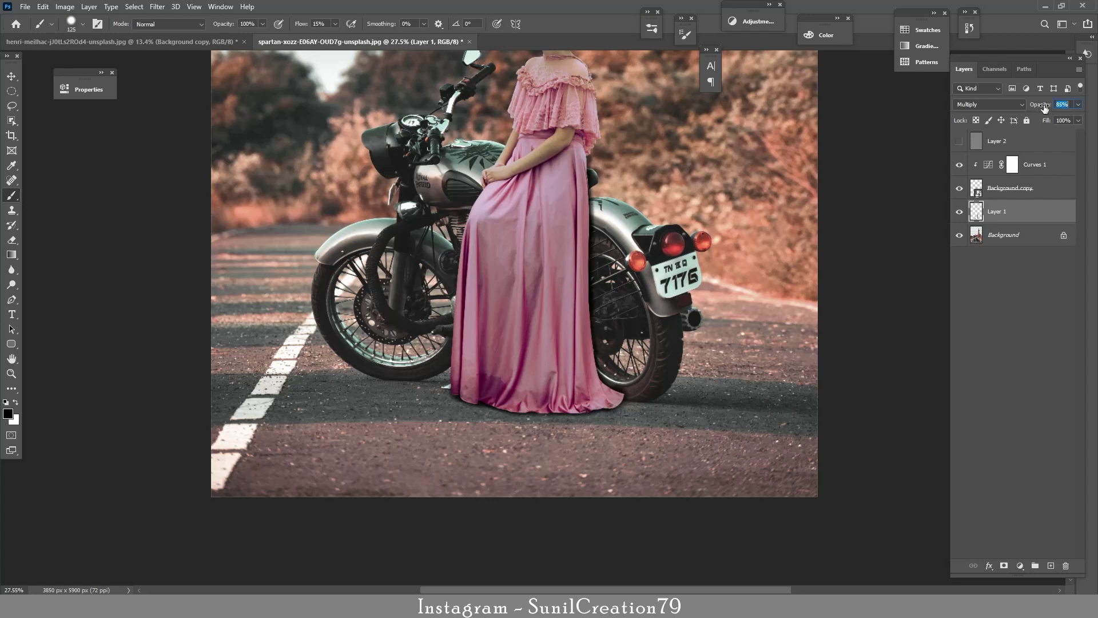
pyautogui.moveTo(1044, 108); pyautogui.dragTo(1038, 112)
pyautogui.click(959, 212)
pyautogui.click(960, 213)
# - Erase the stray shadow beside the bike with a round soft eraser
pyautogui.press('e')
pyautogui.click(85, 28)
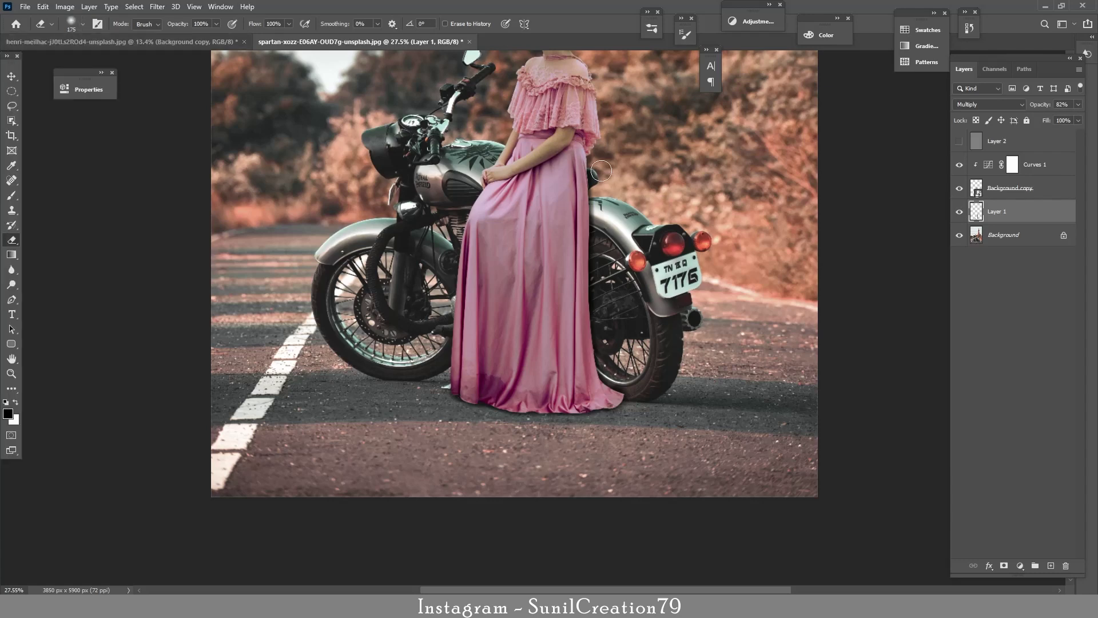
pyautogui.moveTo(601, 183); pyautogui.dragTo(604, 231)
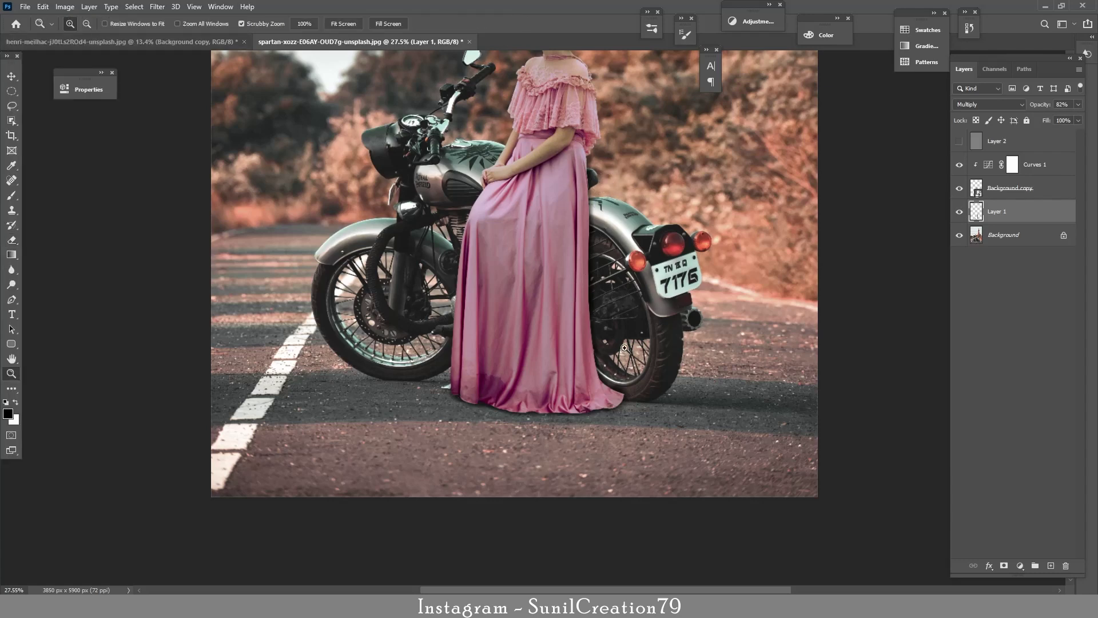
pyautogui.scroll(-5, 618, 309)
pyautogui.scroll(3, 666, 315)
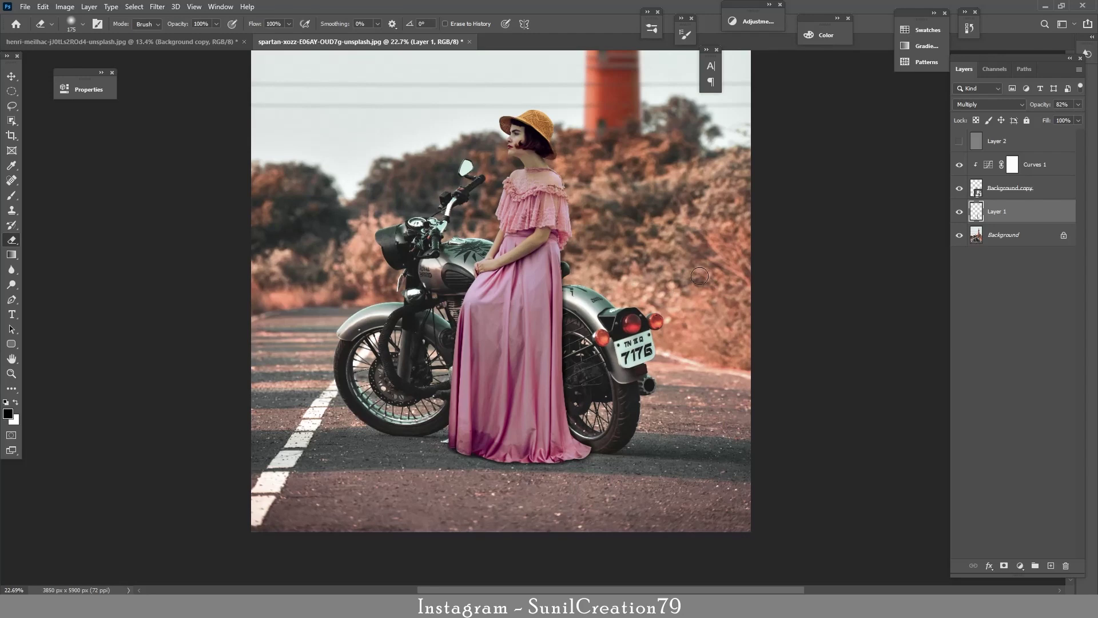
# - Target the Curves 1 mask and set up a smaller black brush at 10% flow
pyautogui.scroll(5, 543, 144)
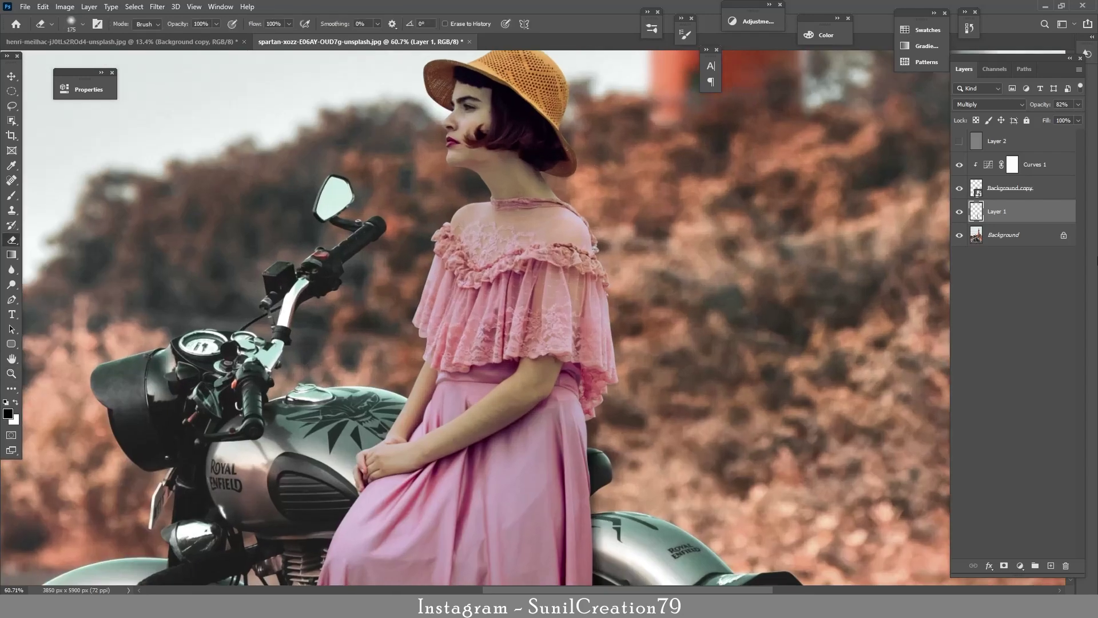
pyautogui.click(959, 165)
pyautogui.click(996, 172)
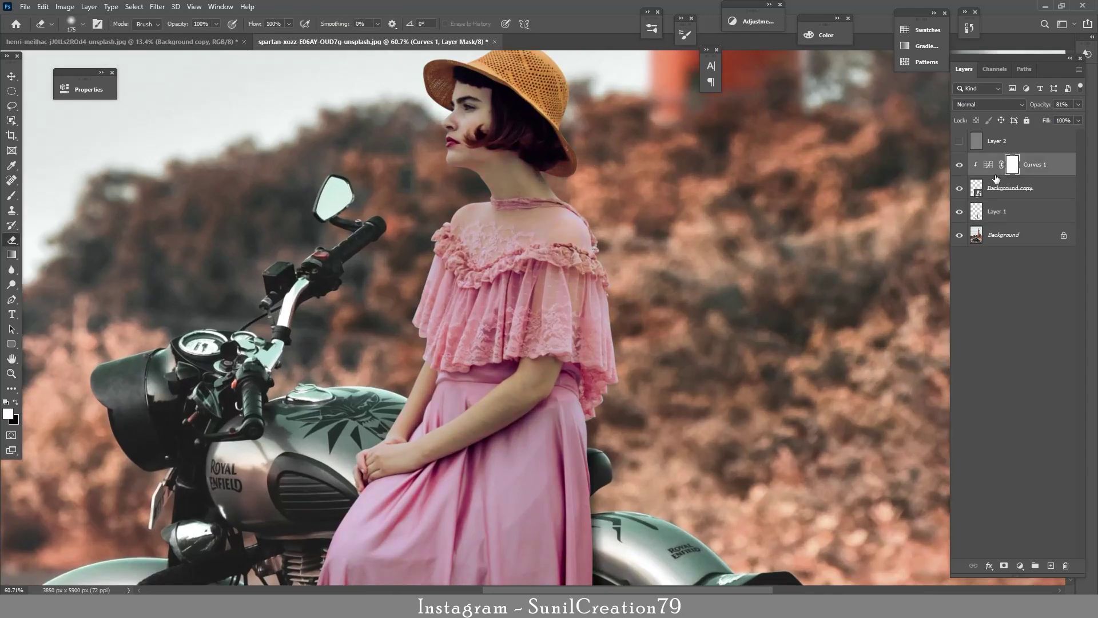
pyautogui.press('b')
pyautogui.press('x')
pyautogui.click(323, 24)
pyautogui.write('10')
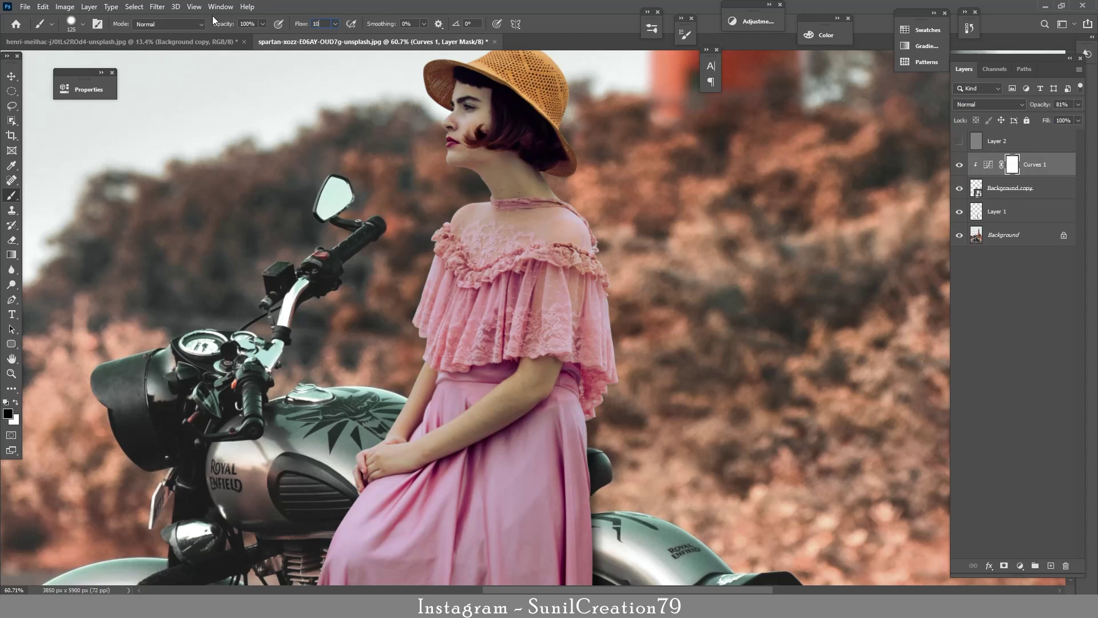
pyautogui.press('Return')
pyautogui.press('[')
pyautogui.press('[')
pyautogui.press('[')
# - Paint the Curves mask over the cheek and lips, then zoom out to the whole photo
pyautogui.moveTo(462, 137)
pyautogui.mouseDown()
pyautogui.moveTo(476, 124)
pyautogui.moveTo(480, 159)
pyautogui.moveTo(528, 169)
pyautogui.mouseUp()
pyautogui.scroll(-5, 566, 332)
pyautogui.scroll(4, 565, 320)
pyautogui.press('x')
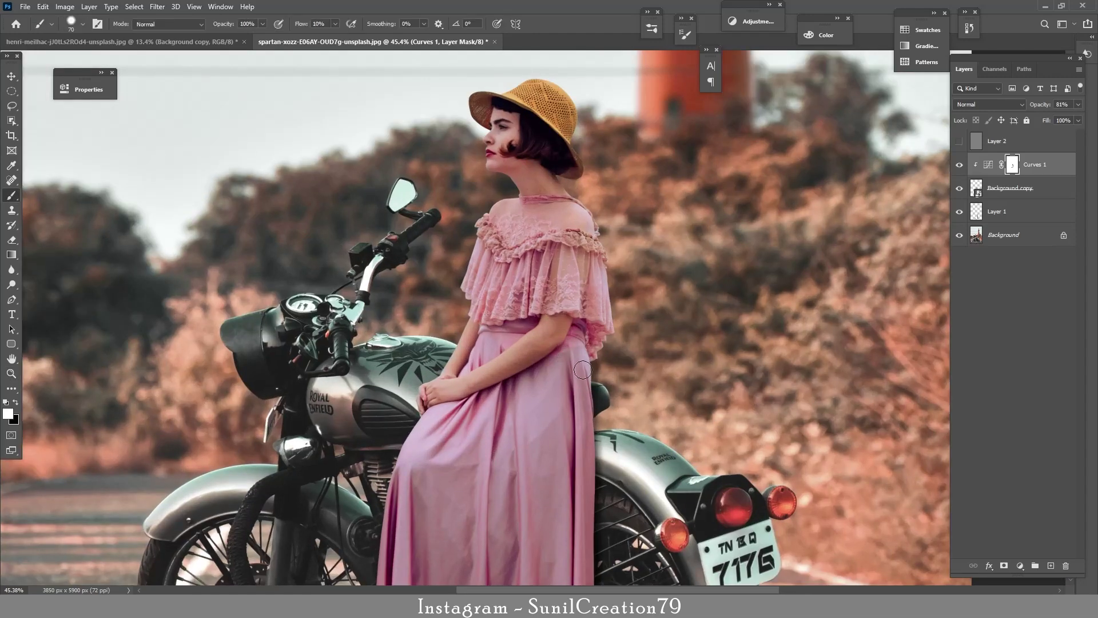
pyautogui.press('z')
pyautogui.scroll(-4, 531, 249)
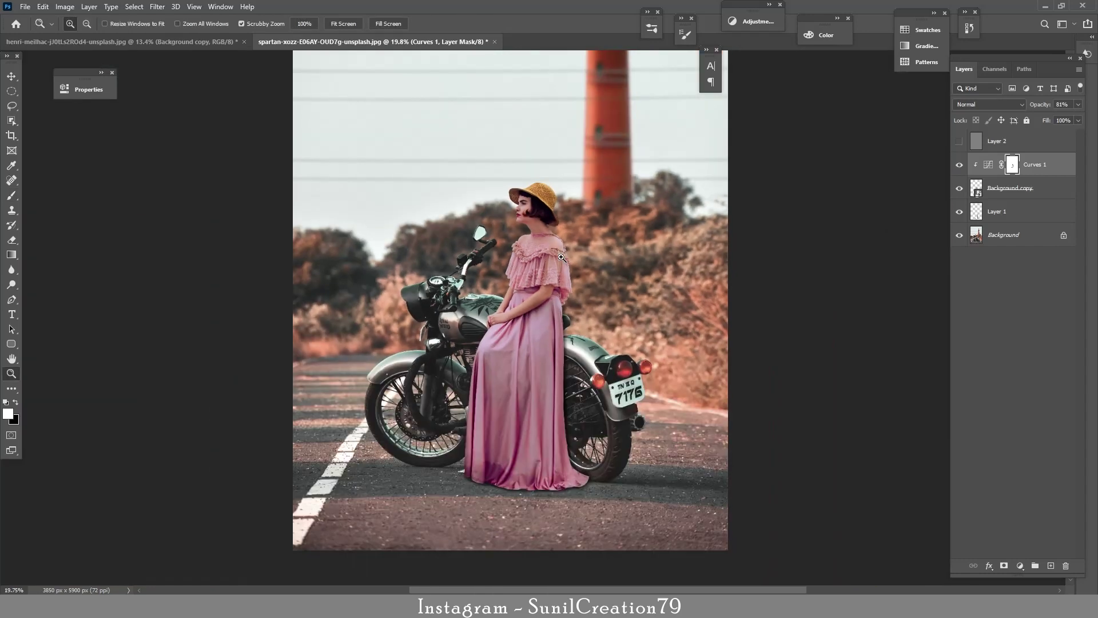
# - Paint a soft 175 px black shadow beneath the dress hem and set that layer to 60% opacity
pyautogui.press('b')
pyautogui.press('x')
pyautogui.click(1001, 211)
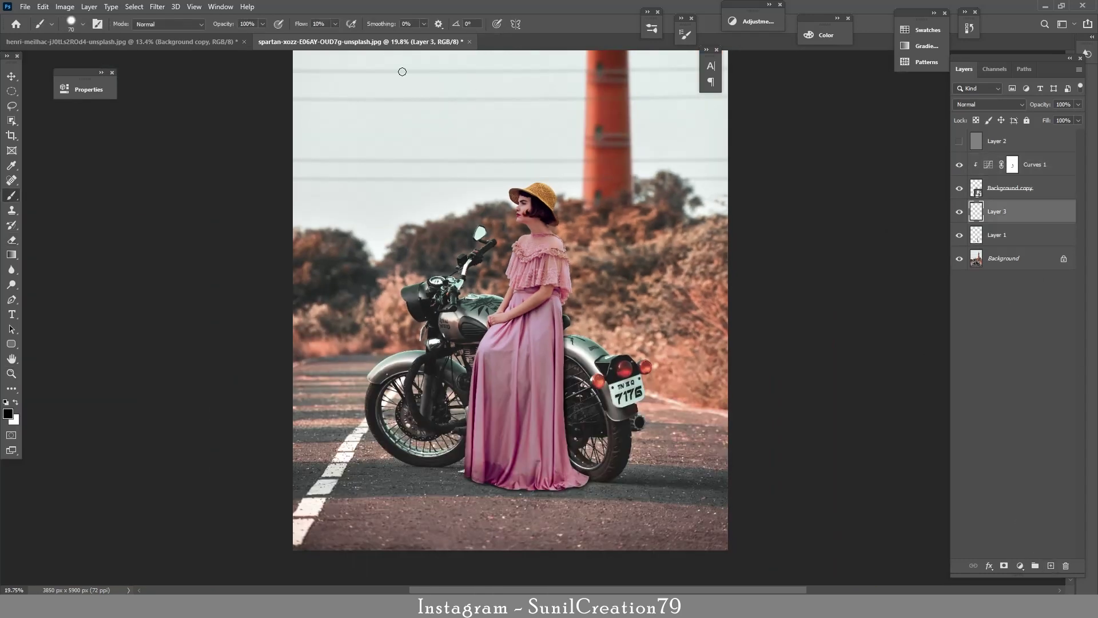
pyautogui.press(']')
pyautogui.press(']')
pyautogui.press(']')
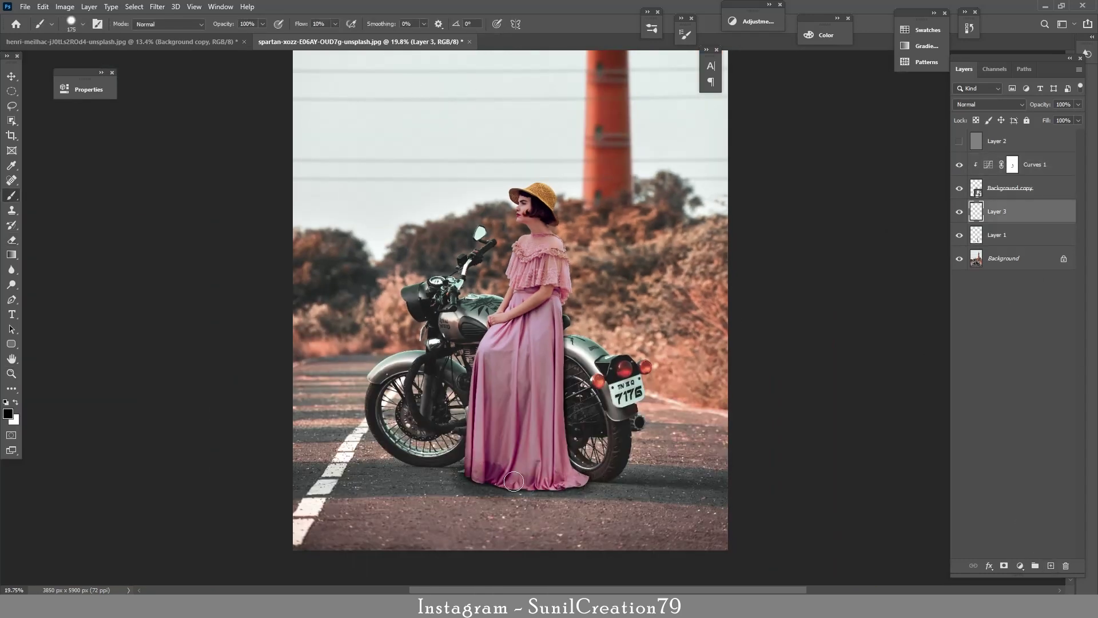
pyautogui.moveTo(555, 488); pyautogui.dragTo(589, 472)
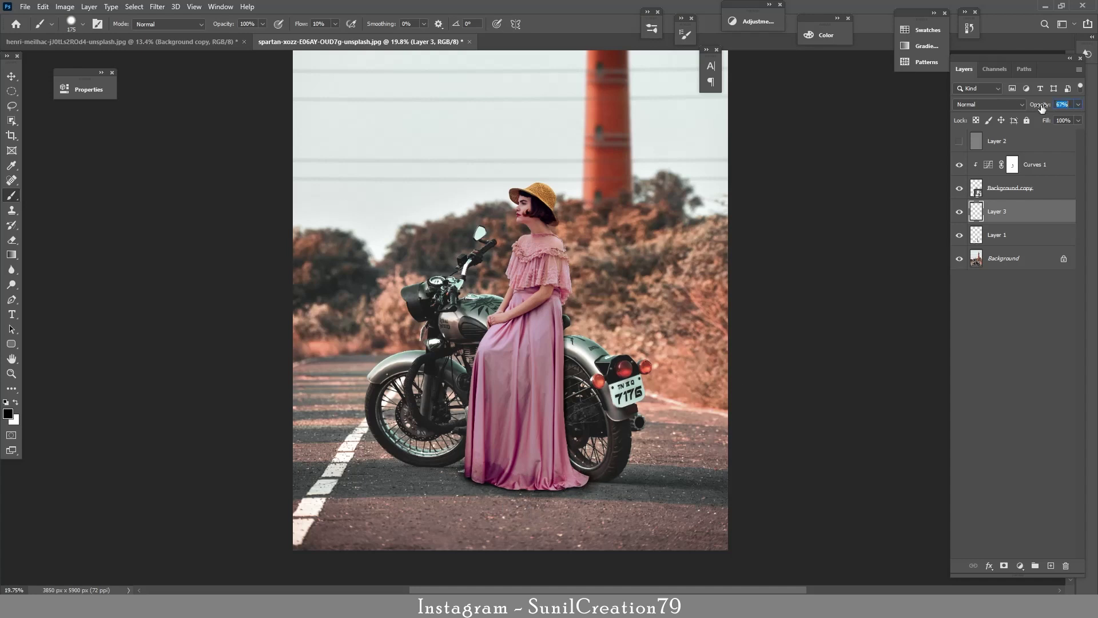
pyautogui.moveTo(1041, 108); pyautogui.dragTo(1036, 109)
# - Select Layer 1 with the eraser, then target the Curves 1 layer mask
pyautogui.click(1012, 235)
pyautogui.press('e')
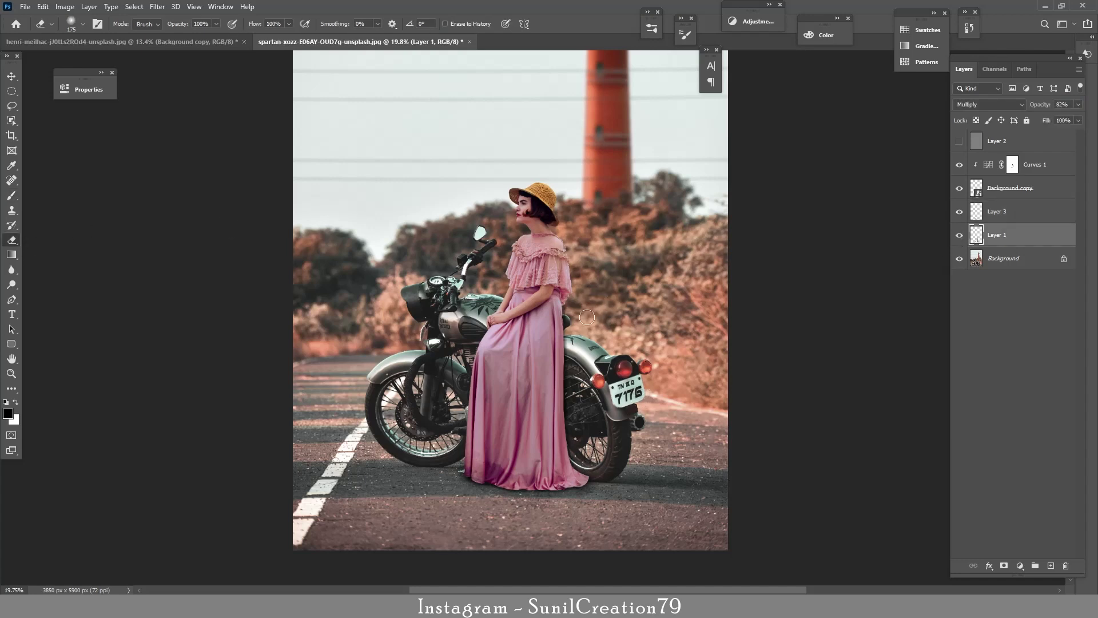
pyautogui.scroll(-3, 611, 329)
pyautogui.scroll(1, 615, 343)
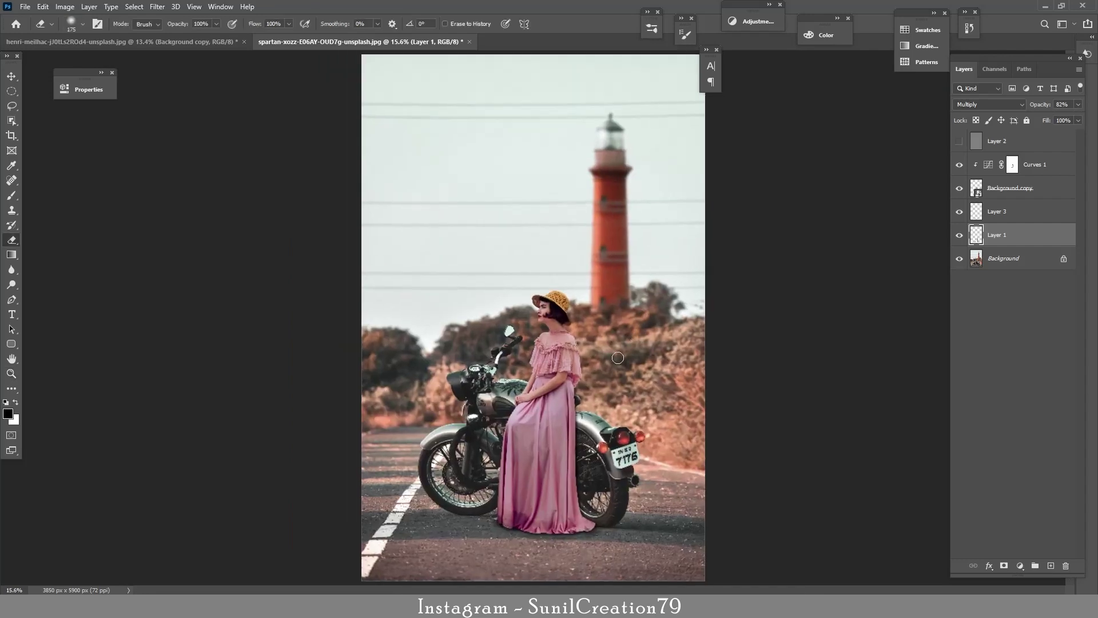
pyautogui.click(1024, 165)
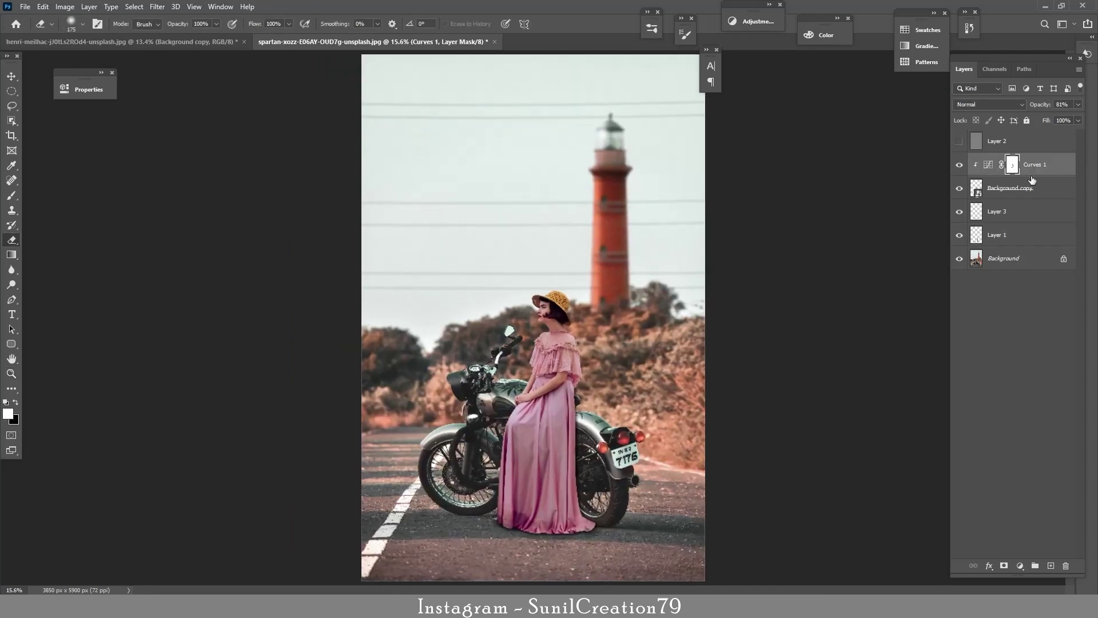
# - Stamp visible layers into a new layer, then in Camera Raw cool the white balance and brighten exposure
pyautogui.hotkey('ctrl', 'shift', 'alt', 'e')
pyautogui.click(157, 6)
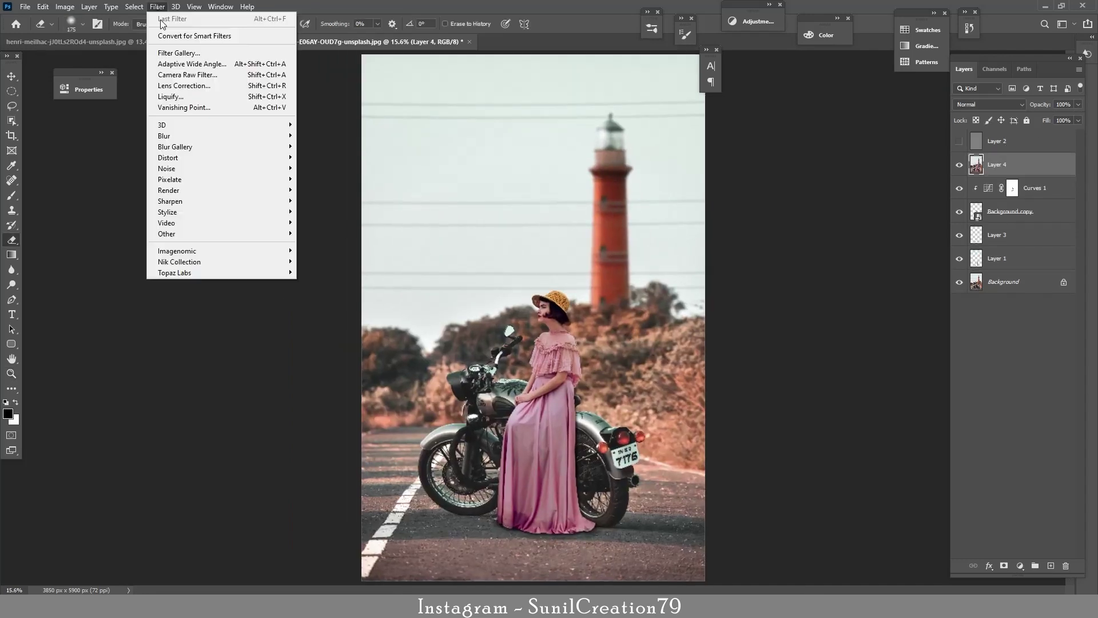
pyautogui.click(205, 80)
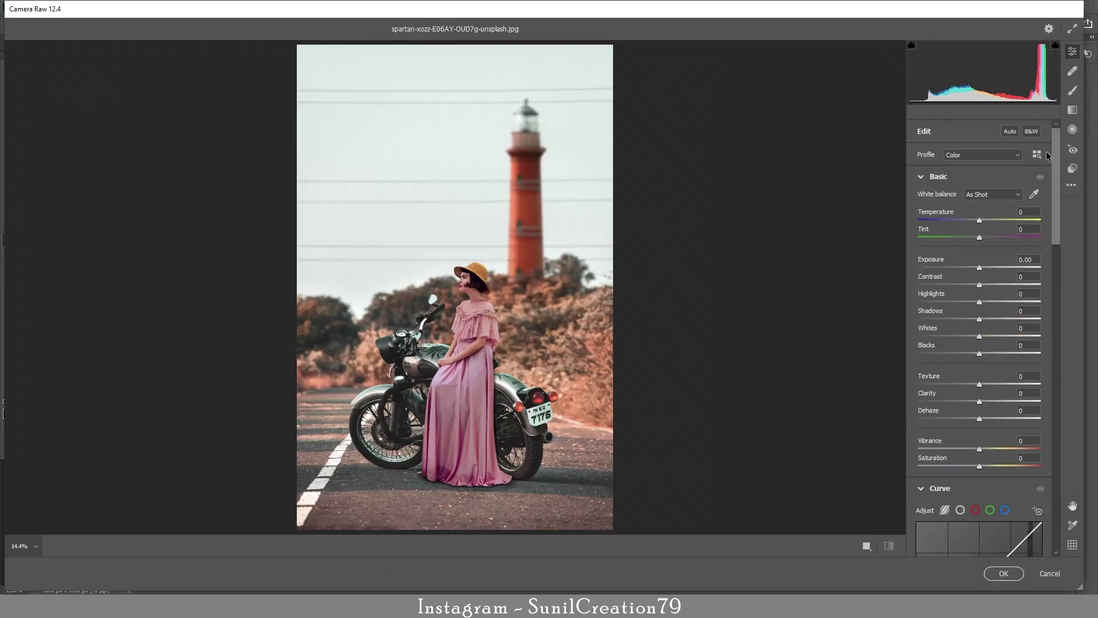
pyautogui.moveTo(979, 221); pyautogui.dragTo(976, 219)
pyautogui.moveTo(979, 268)
pyautogui.mouseDown()
pyautogui.moveTo(950, 302)
pyautogui.moveTo(987, 319)
pyautogui.mouseUp()
# - Darken the orange tones, reset reds saturation to zero and slightly boost yellow saturation
pyautogui.moveTo(991, 448); pyautogui.dragTo(1014, 450)
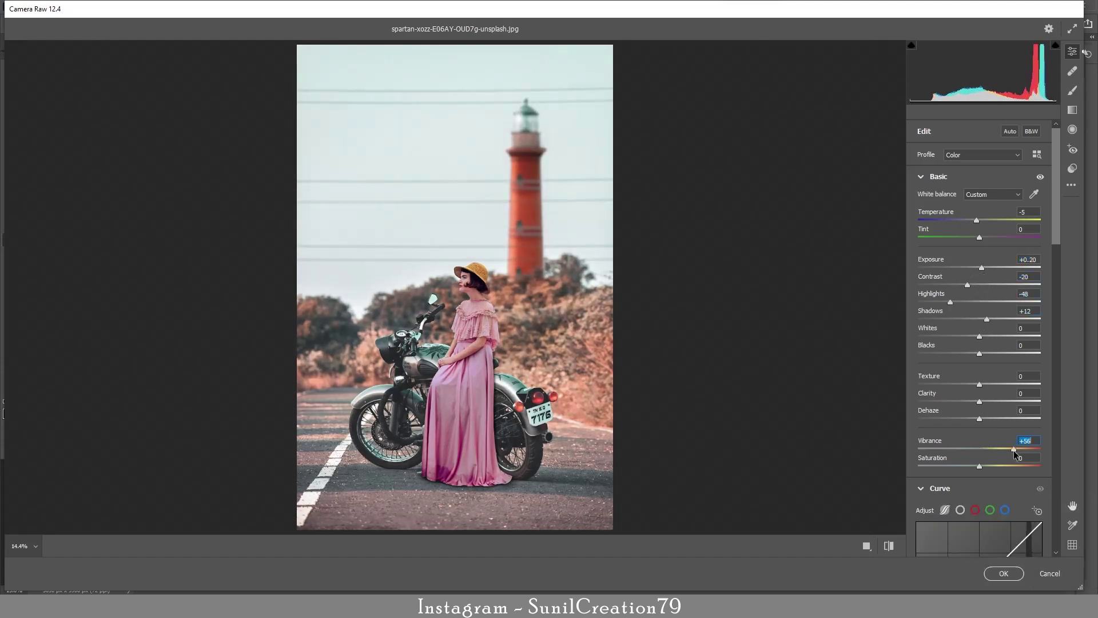
pyautogui.scroll(-10, 973, 292)
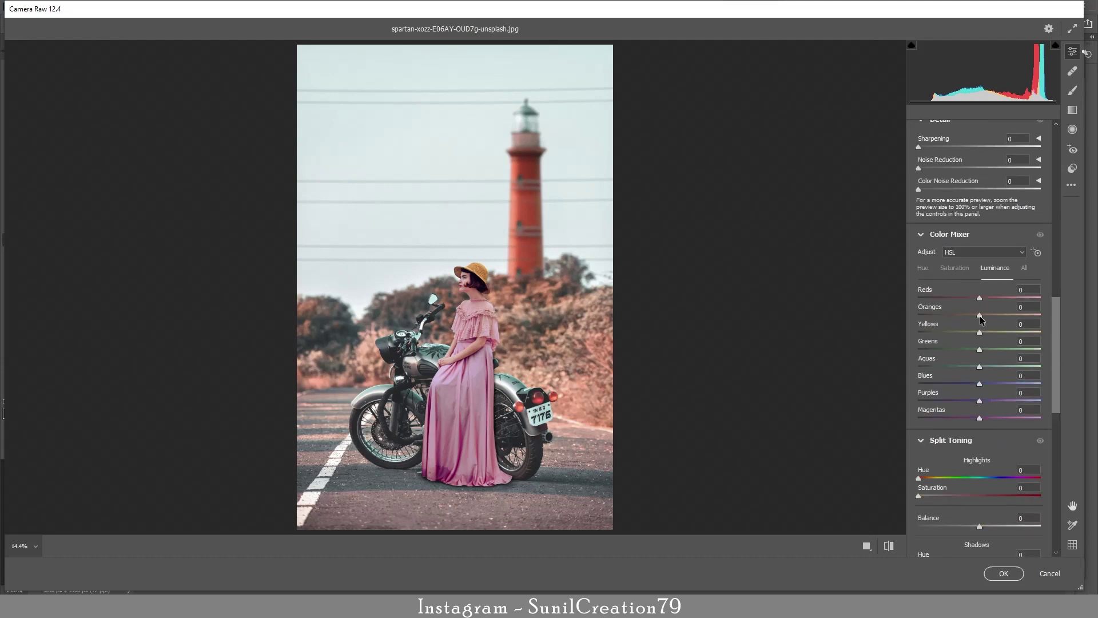
pyautogui.moveTo(979, 315); pyautogui.dragTo(988, 315)
pyautogui.click(955, 268)
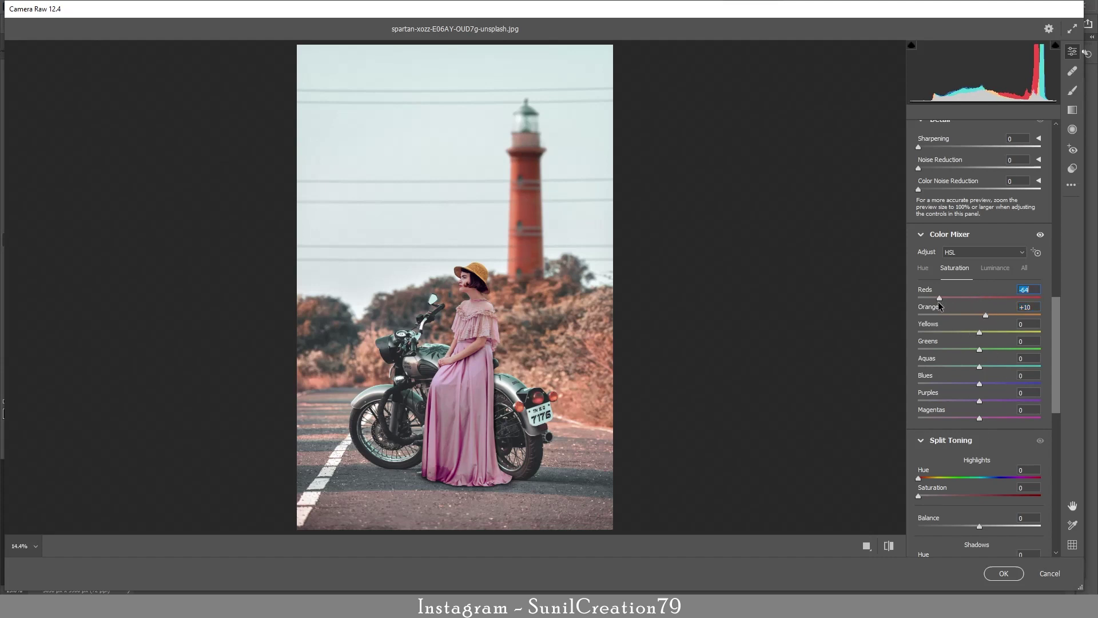
pyautogui.click(980, 300)
pyautogui.click(988, 269)
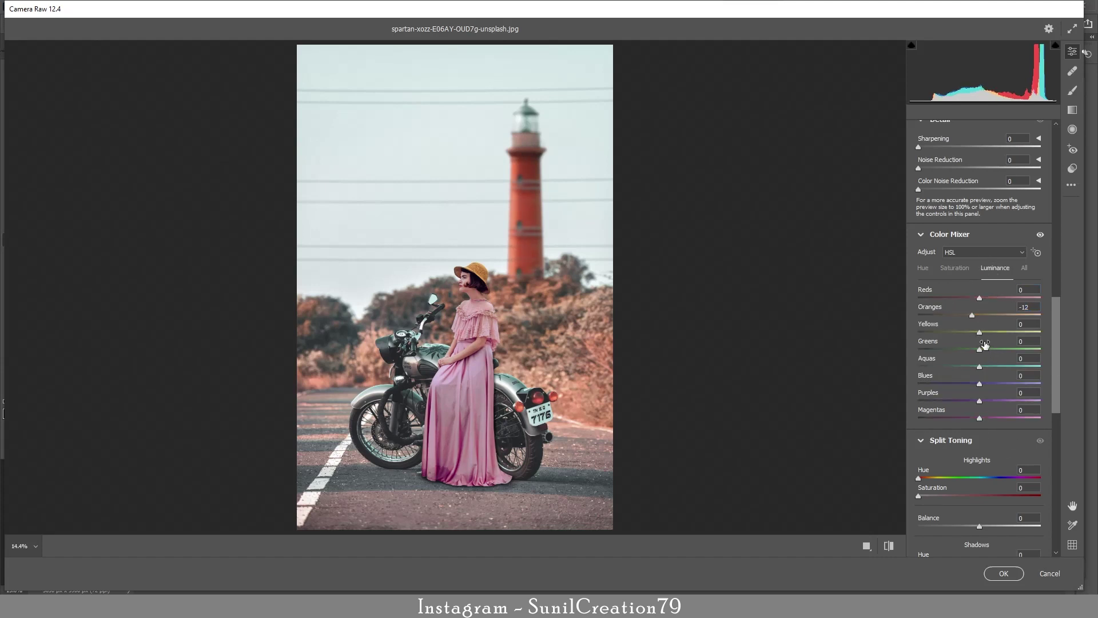
pyautogui.click(954, 268)
pyautogui.moveTo(980, 332); pyautogui.dragTo(984, 332)
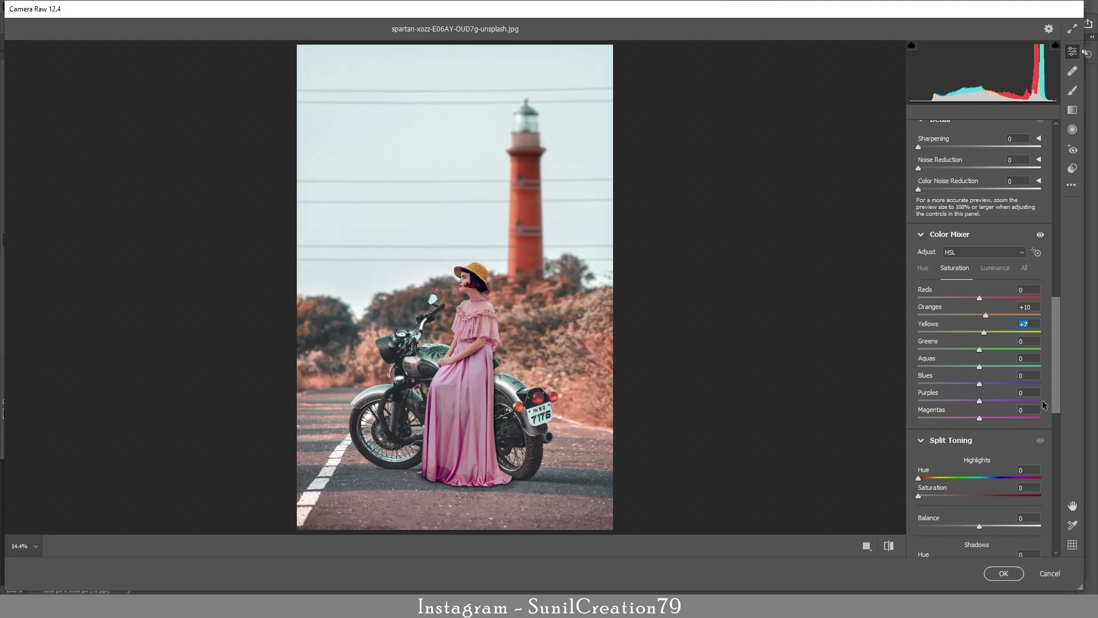
# - Increase the blue primary saturation, apply the Camera Raw grade, and zoom in on the face
pyautogui.scroll(-10, 1043, 405)
pyautogui.scroll(-5, 1044, 405)
pyautogui.moveTo(979, 545)
pyautogui.mouseDown()
pyautogui.moveTo(999, 545)
pyautogui.moveTo(1016, 527)
pyautogui.moveTo(1002, 527)
pyautogui.mouseUp()
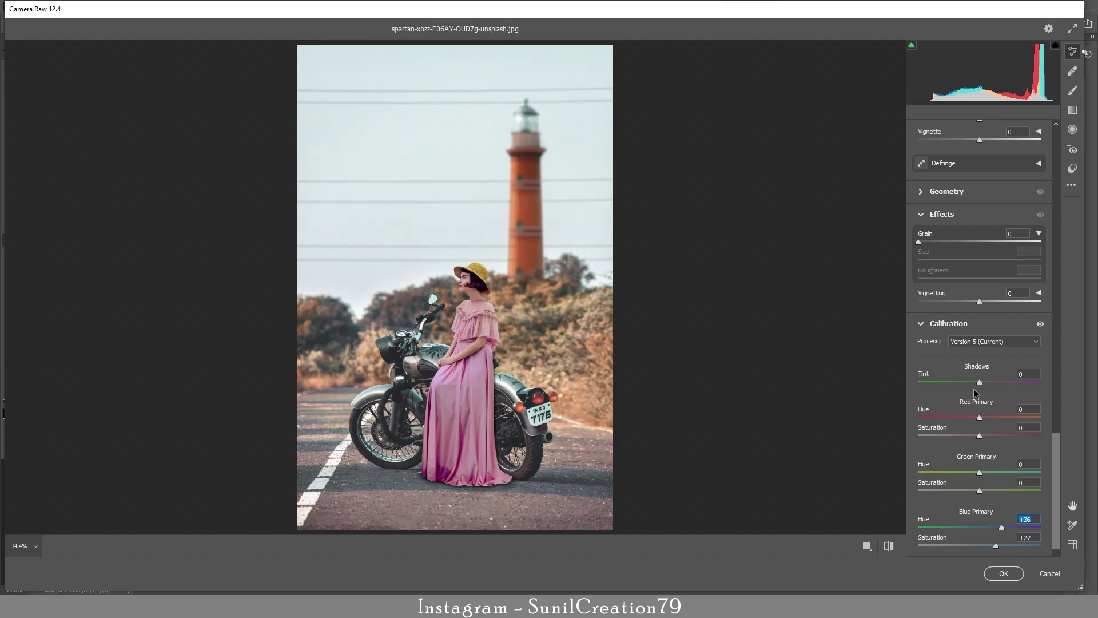
pyautogui.click(1004, 573)
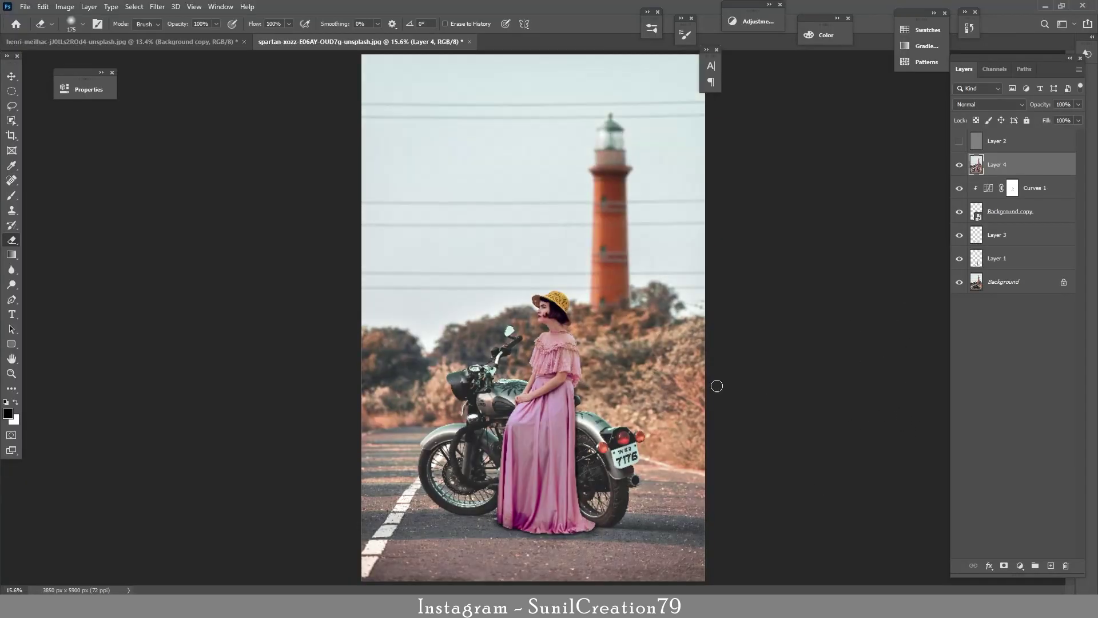
pyautogui.press('z')
pyautogui.moveTo(574, 320); pyautogui.dragTo(673, 357)
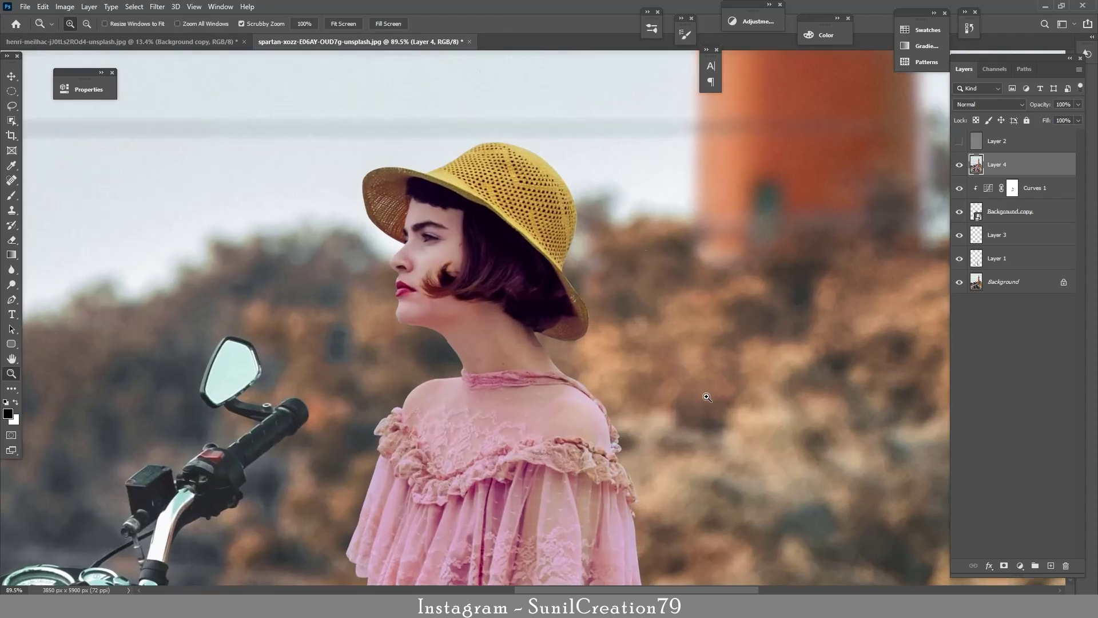